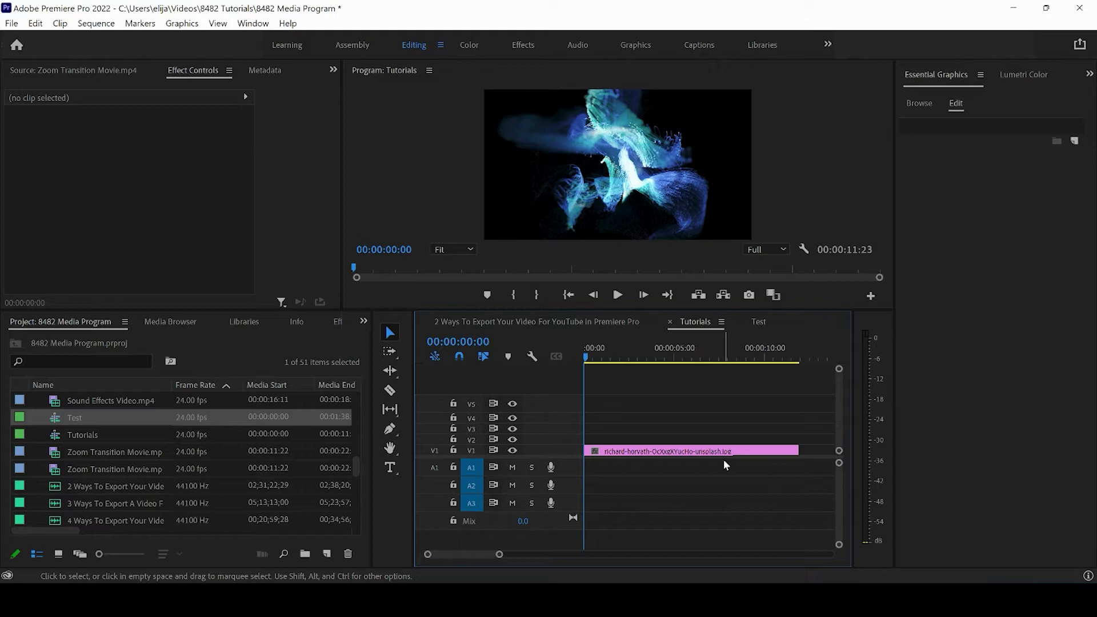
Step: Close the Test sequence and park the Tutorials sequence at about three seconds
left_click(741, 321)
mouse_move(598, 351)
left_mouse_down()
mouse_move(646, 351)
mouse_move(605, 351)
left_mouse_up()
mouse_move(662, 370)
left_mouse_down()
mouse_move(616, 362)
mouse_move(654, 361)
mouse_move(630, 361)
mouse_move(649, 368)
left_mouse_up()
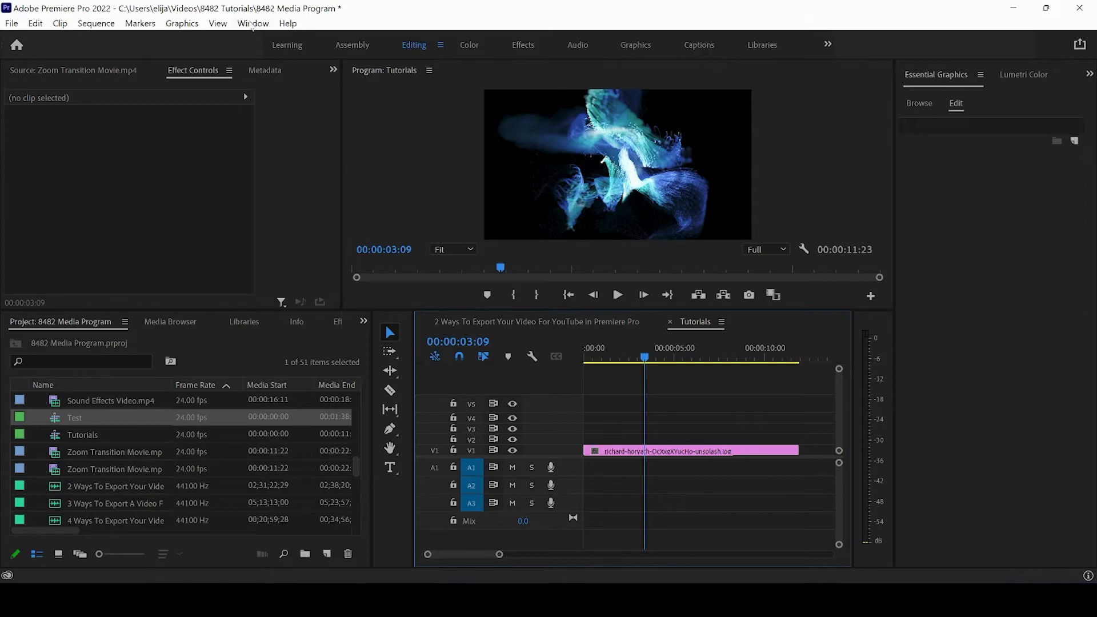
Step: Open the Essential Graphics panel and switch to the Graphics workspace
left_click(252, 23)
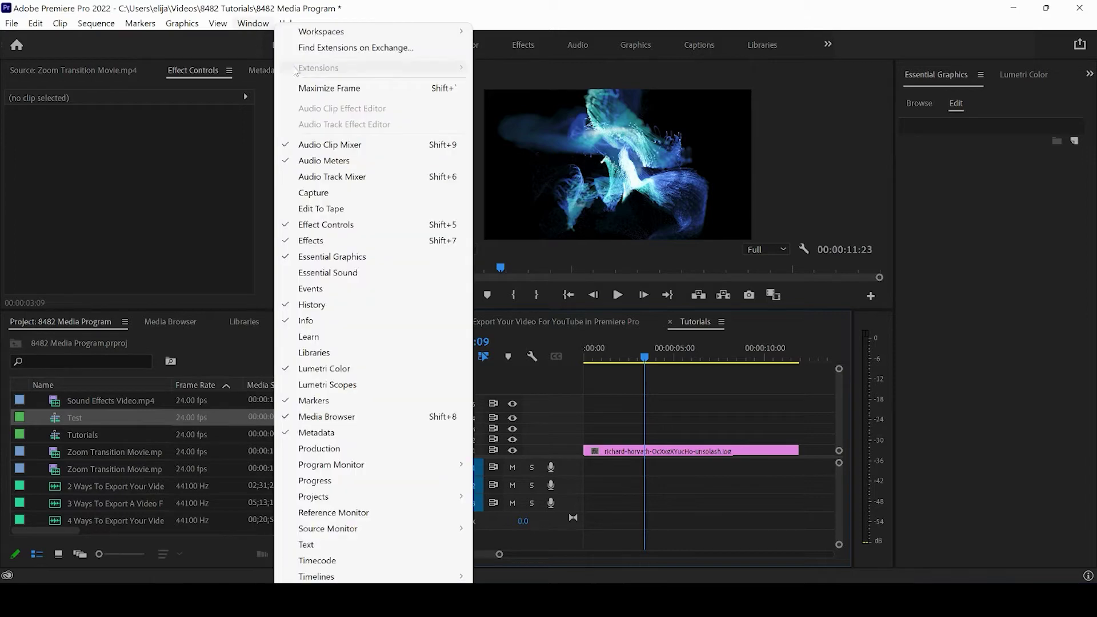
left_click(335, 258)
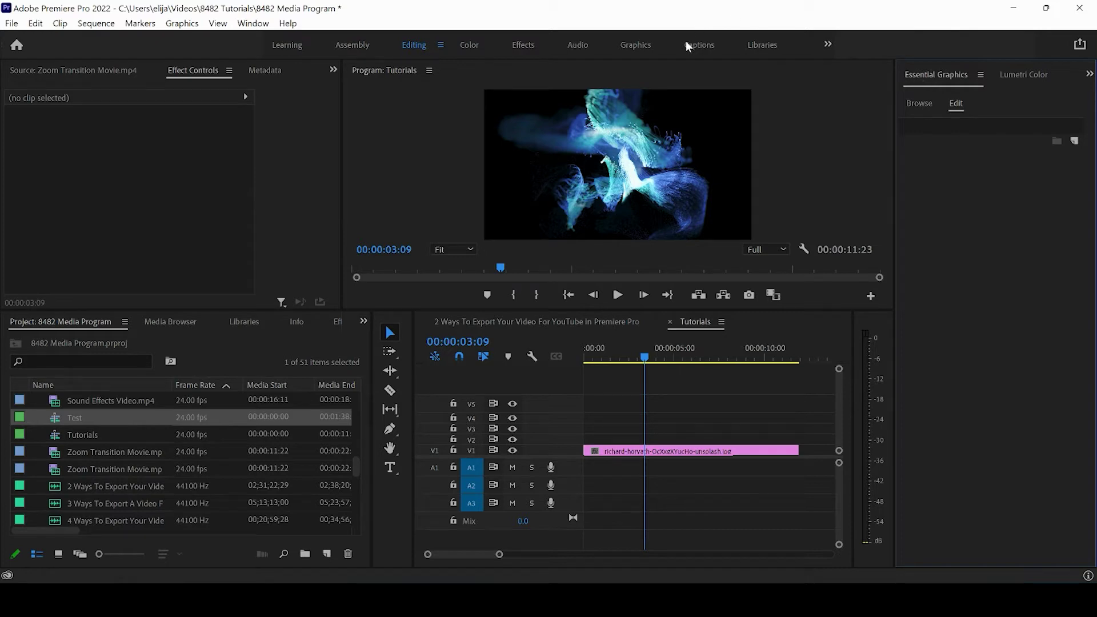
left_click(636, 44)
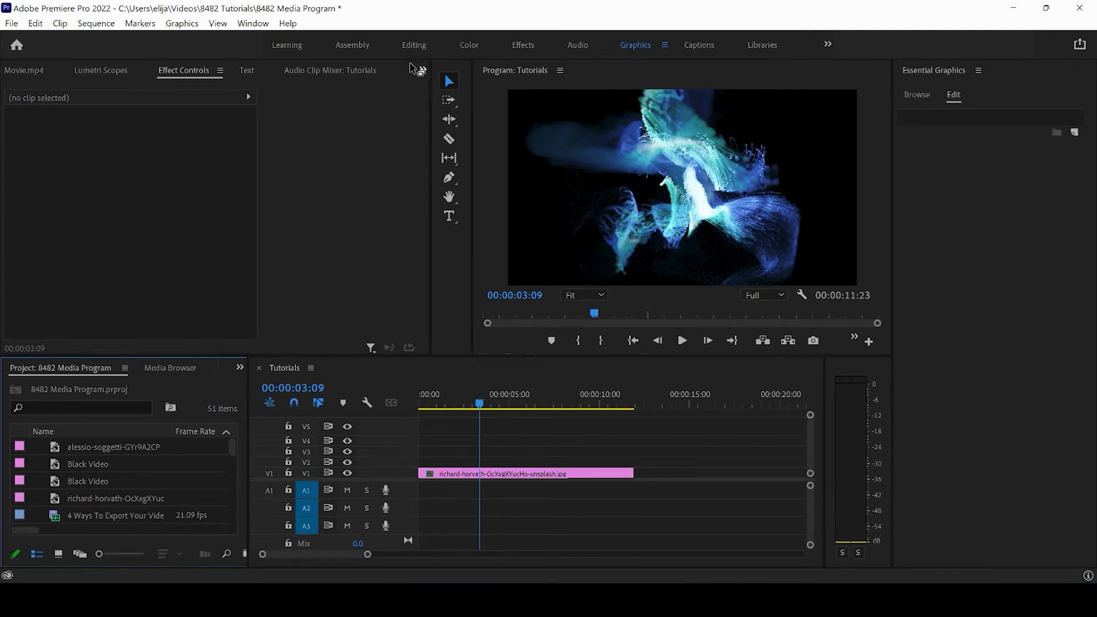
left_click(248, 26)
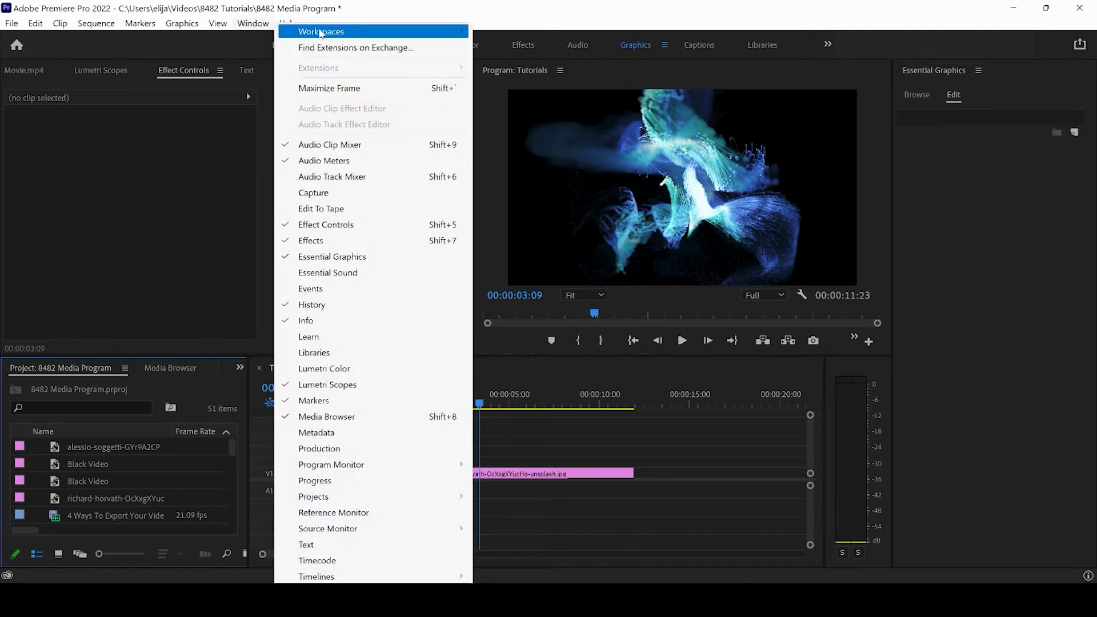
mouse_move(322, 31)
left_click(510, 146)
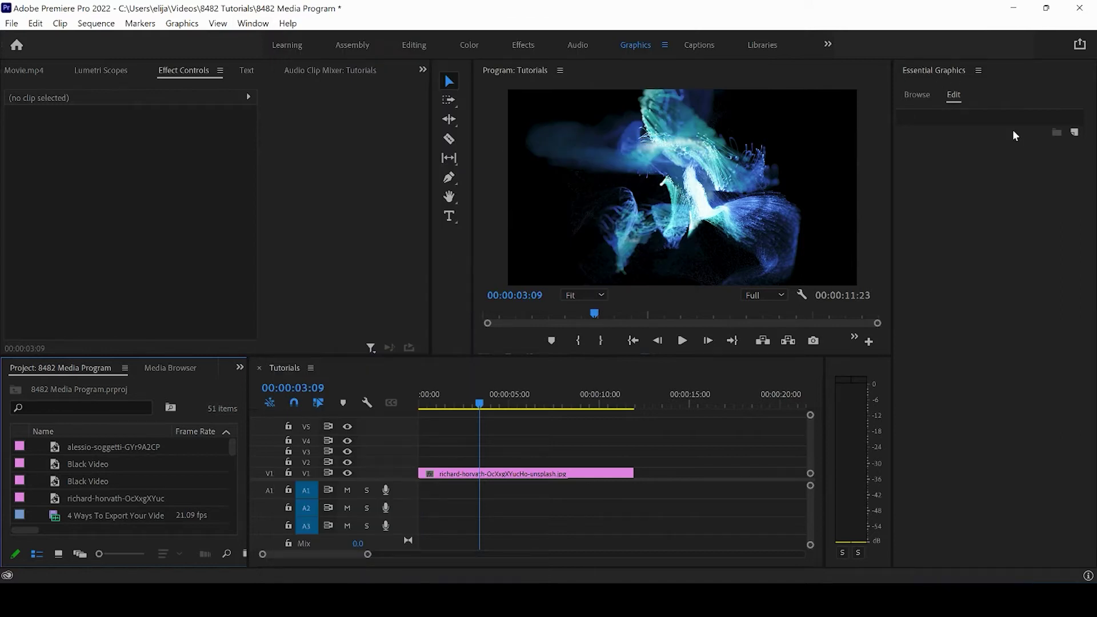
Step: Browse the motion graphics templates and drag Elegant Title 01 onto track V3
left_click(923, 95)
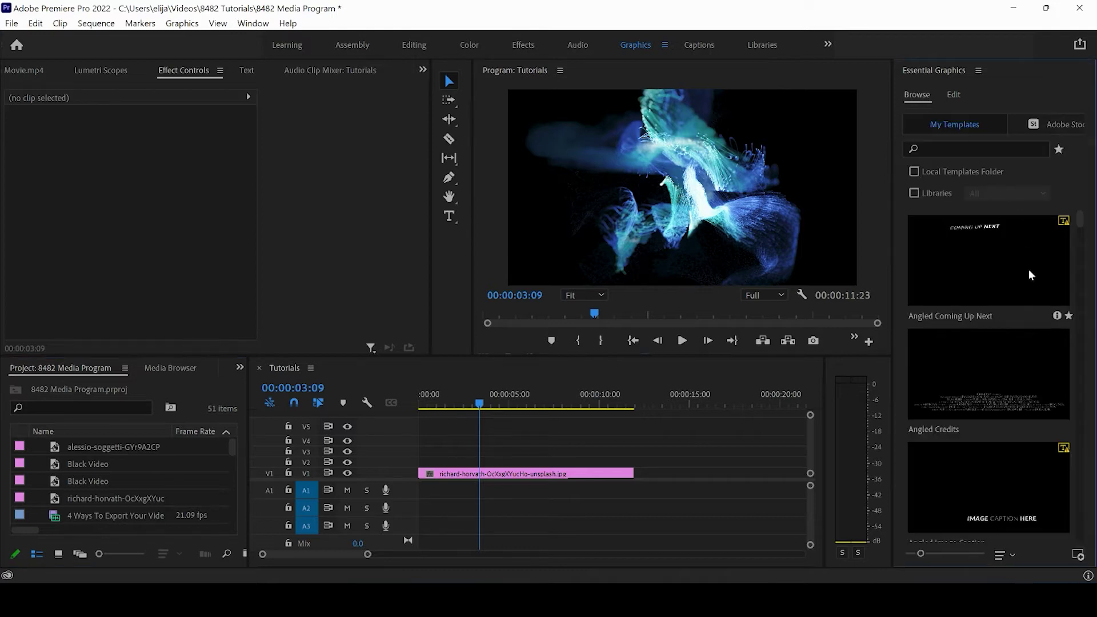
left_click_drag(1081, 220, 1081, 358)
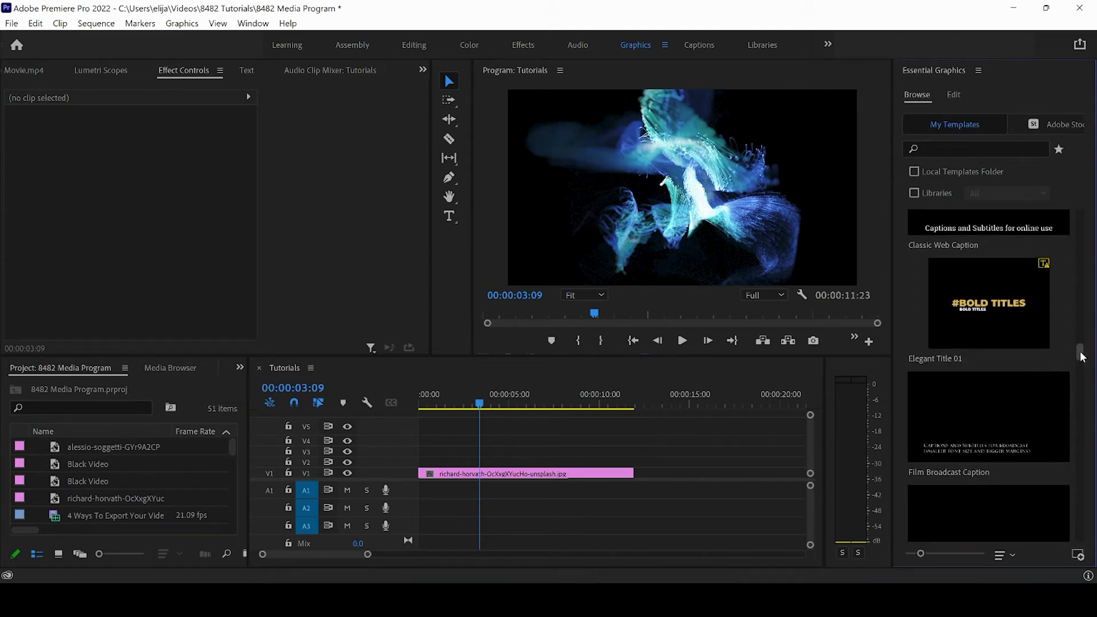
left_click_drag(984, 313, 403, 450)
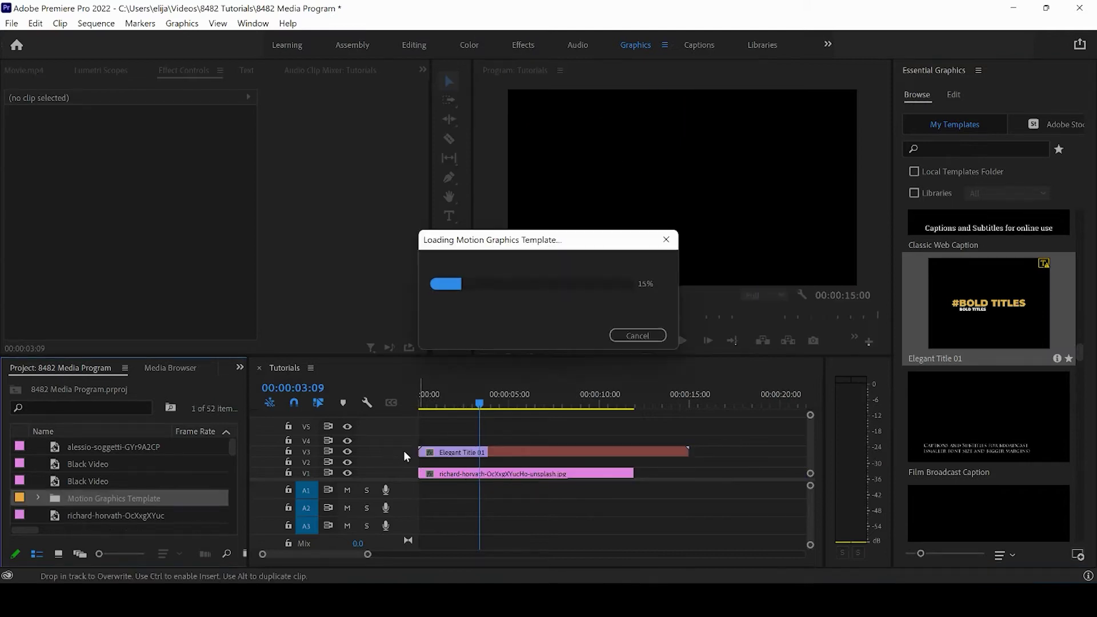
Step: Scale the Elegant Title 01 clip to frame size and scrub back toward the start
left_click(535, 457)
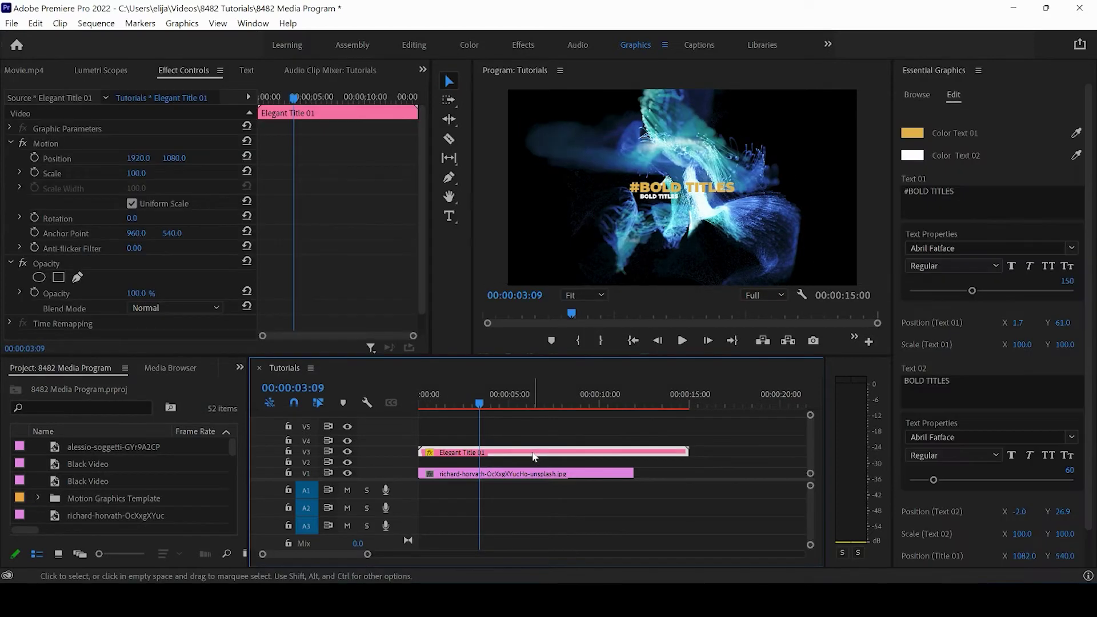
right_click(535, 457)
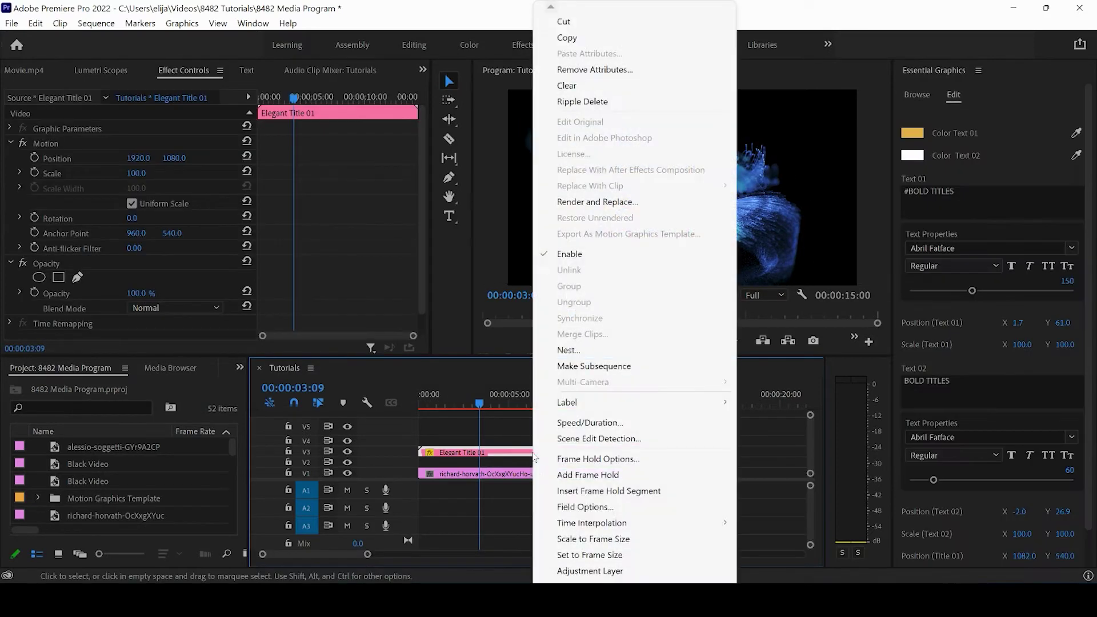
left_click(575, 541)
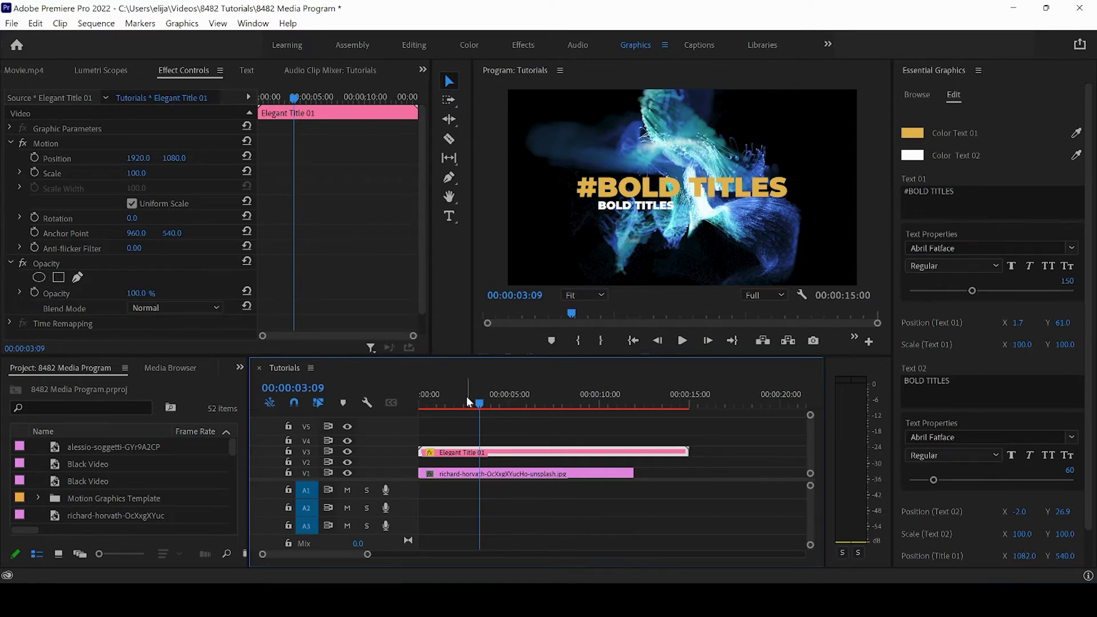
left_click_drag(467, 396, 524, 407)
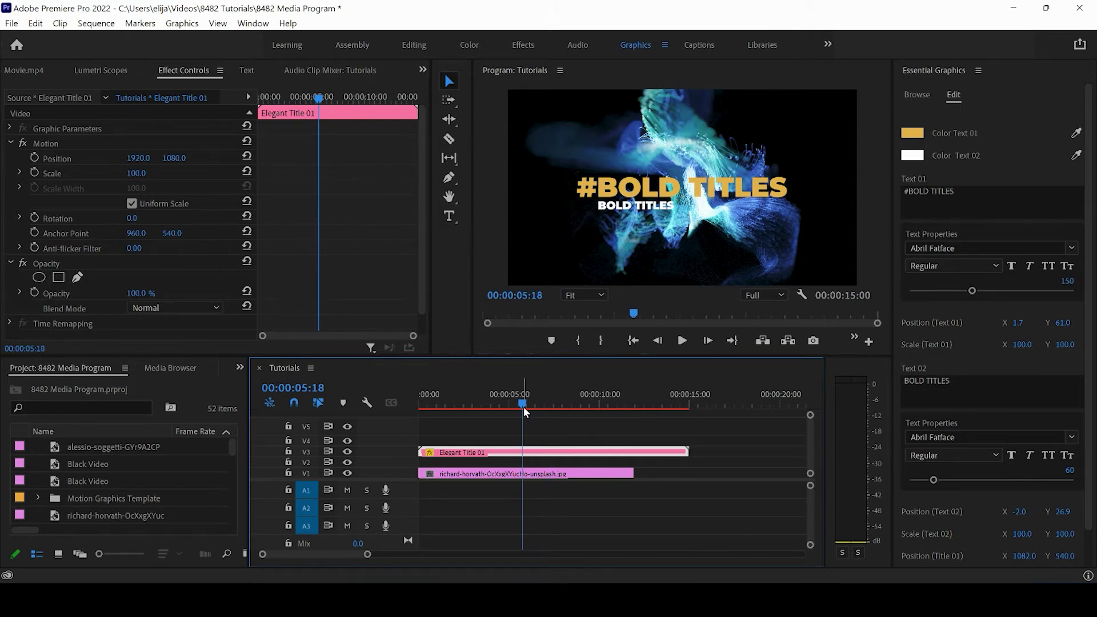
Step: Dim the V1 background image to 22% opacity, then reselect the Elegant Title 01 clip
left_click(540, 474)
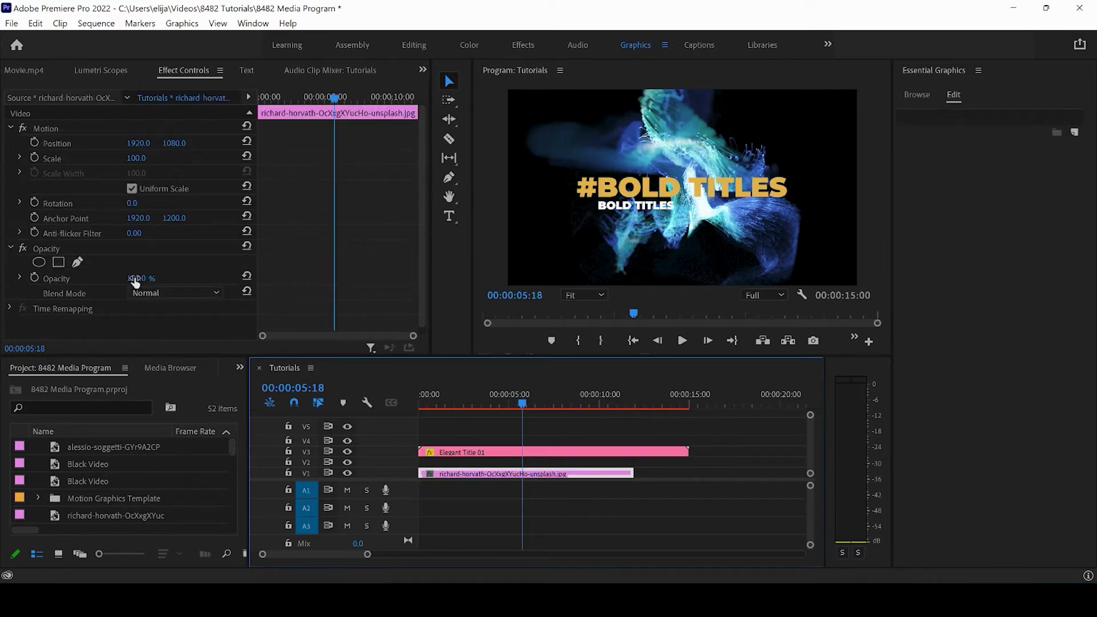
left_click_drag(133, 278, 77, 277)
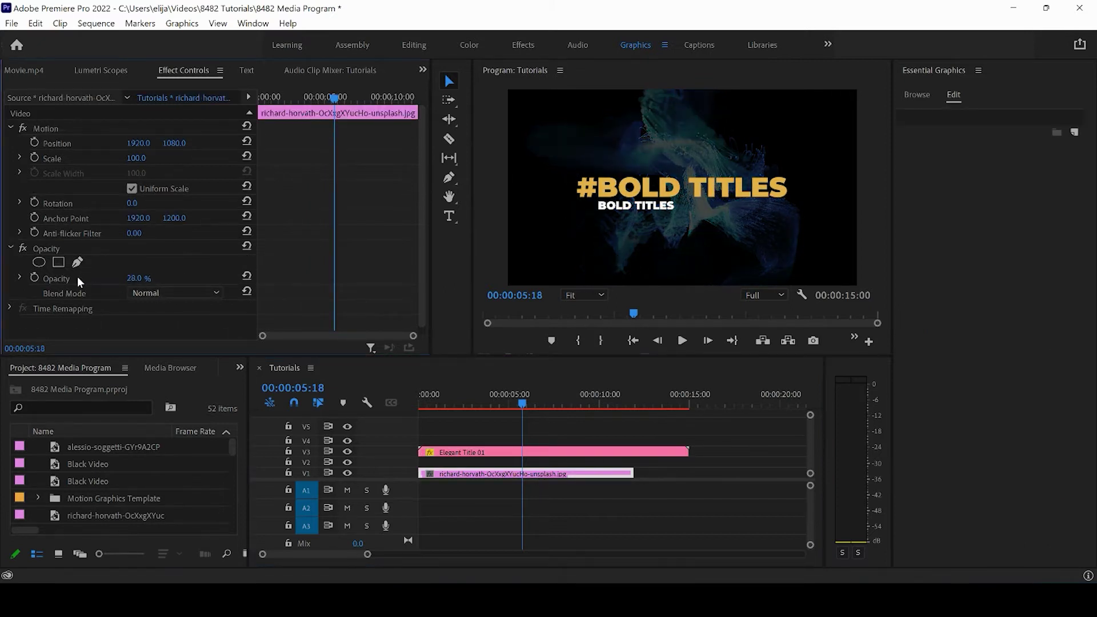
left_click(569, 434)
left_click(569, 452)
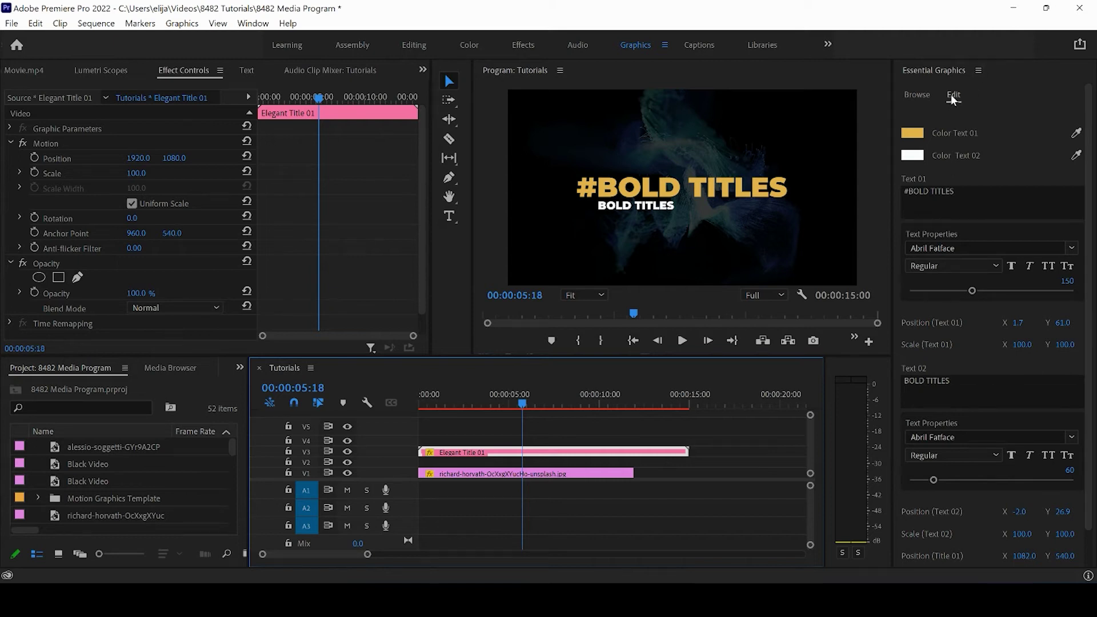
scroll(1088, 189, "down", 1)
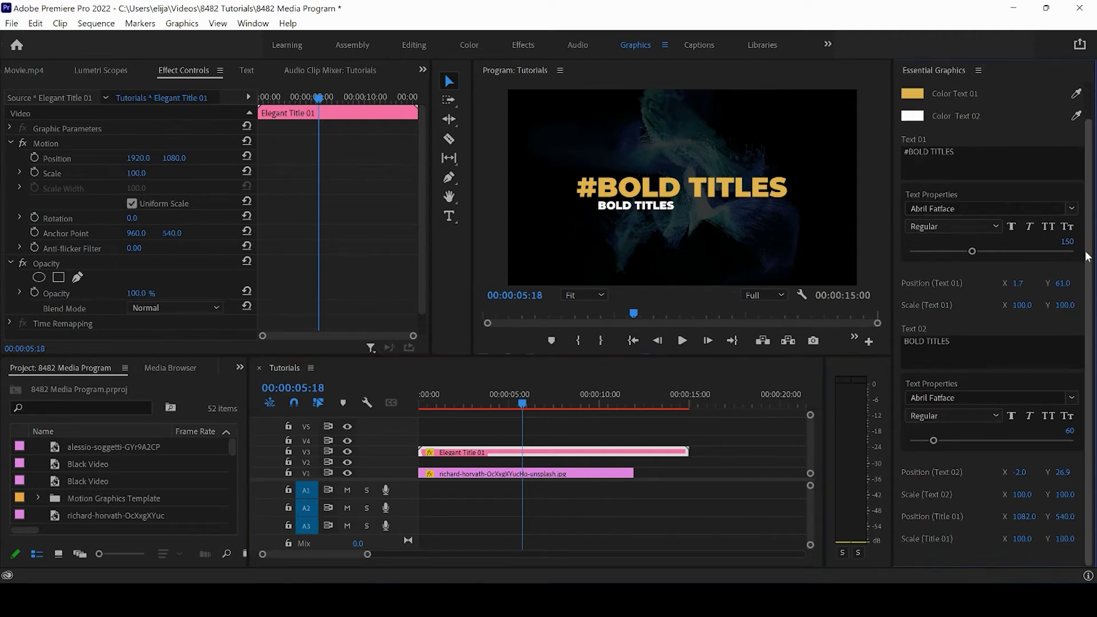
scroll(1091, 206, "up", 1)
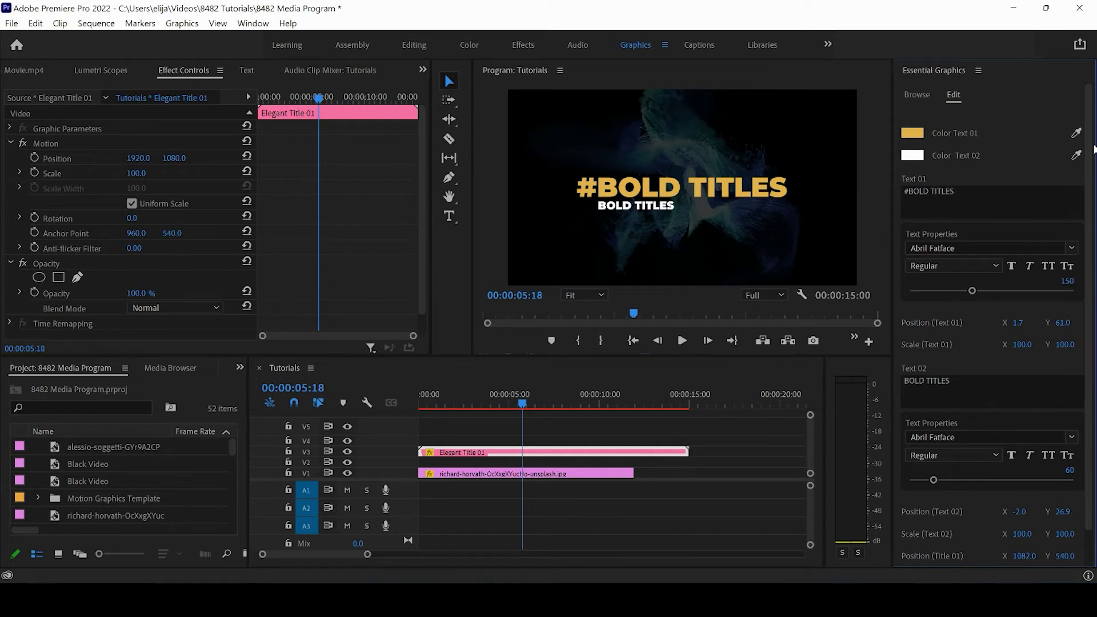
Step: Lower the title to Position Y 1405 and add Gaming Lower Third Left on V5
left_click_drag(173, 159, 457, 156)
left_click(916, 95)
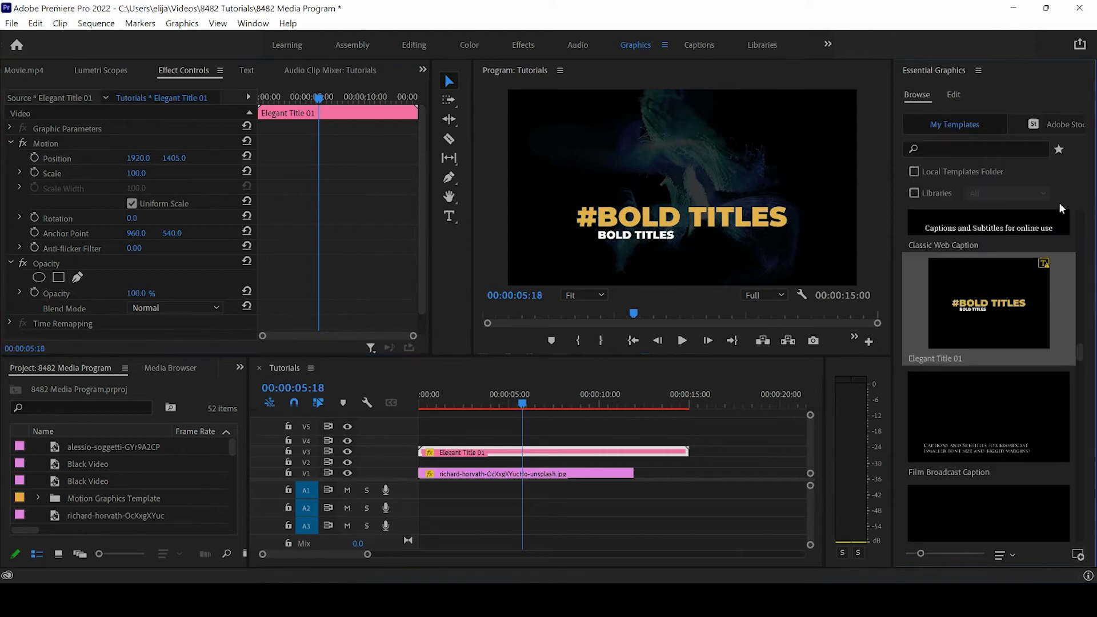
left_click_drag(1080, 353, 1072, 420)
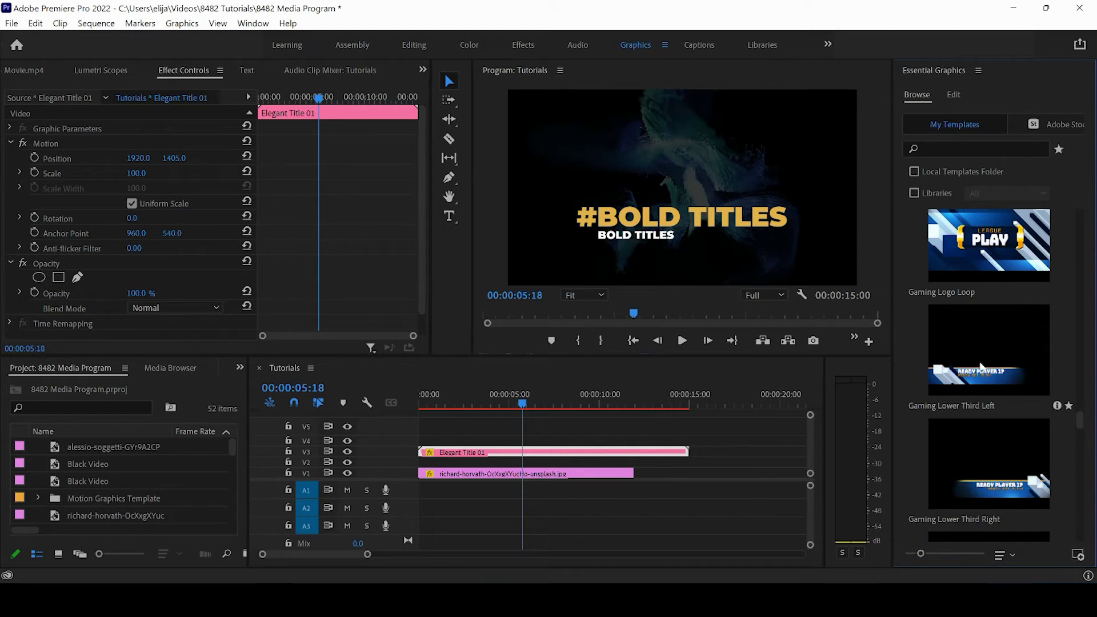
left_click_drag(979, 366, 540, 432)
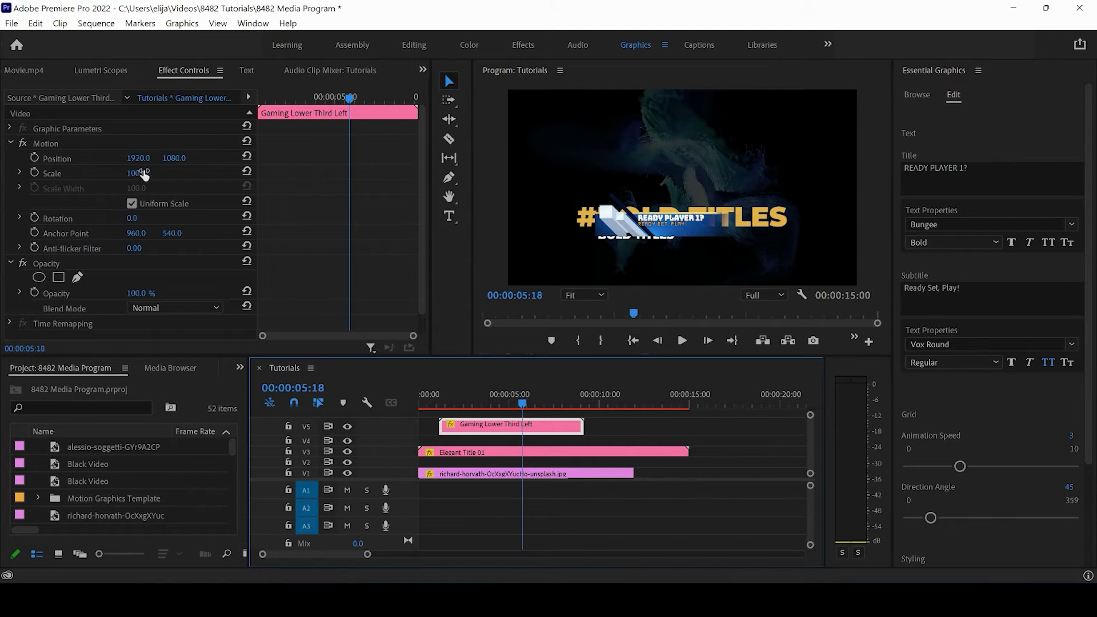
Step: Scale the lower third to frame size and position it at 2314, -81
left_click_drag(180, 159, 66, 197)
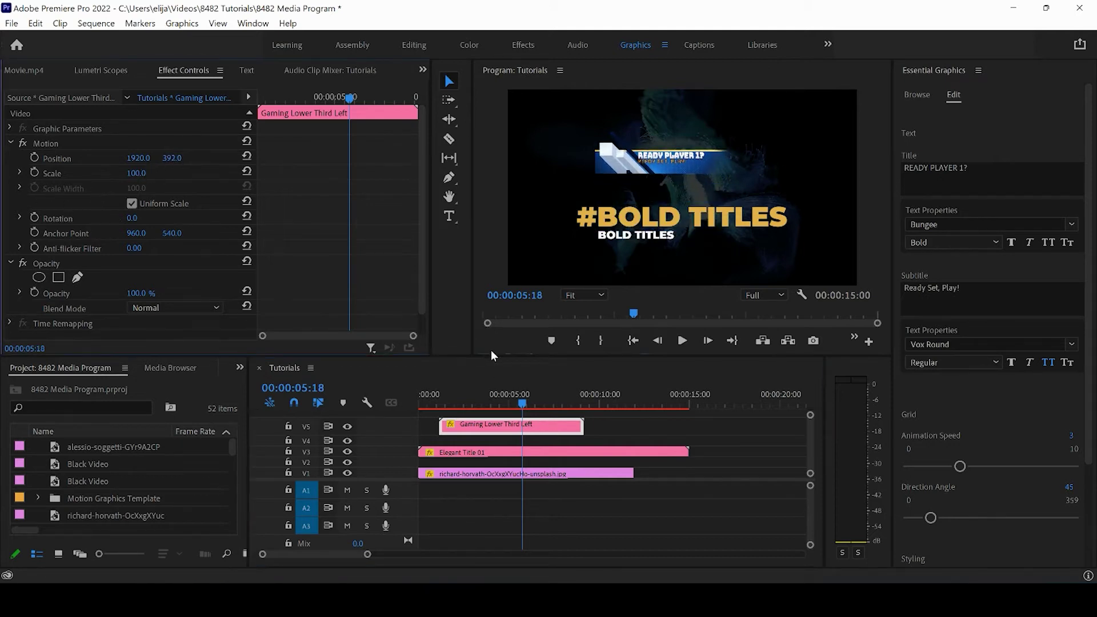
right_click(495, 426)
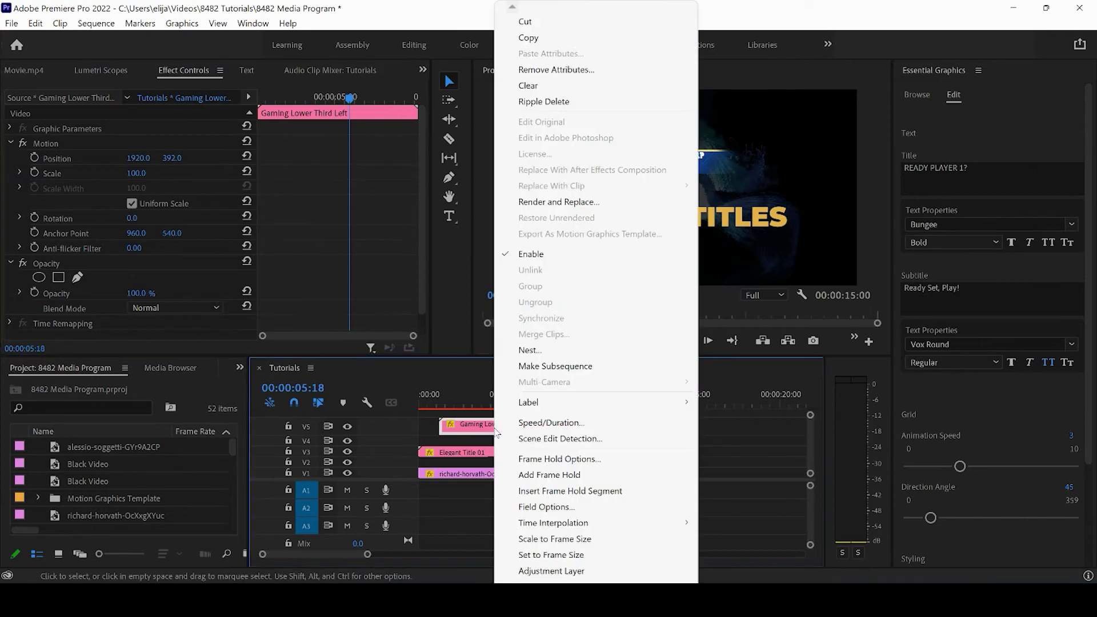
left_click(536, 540)
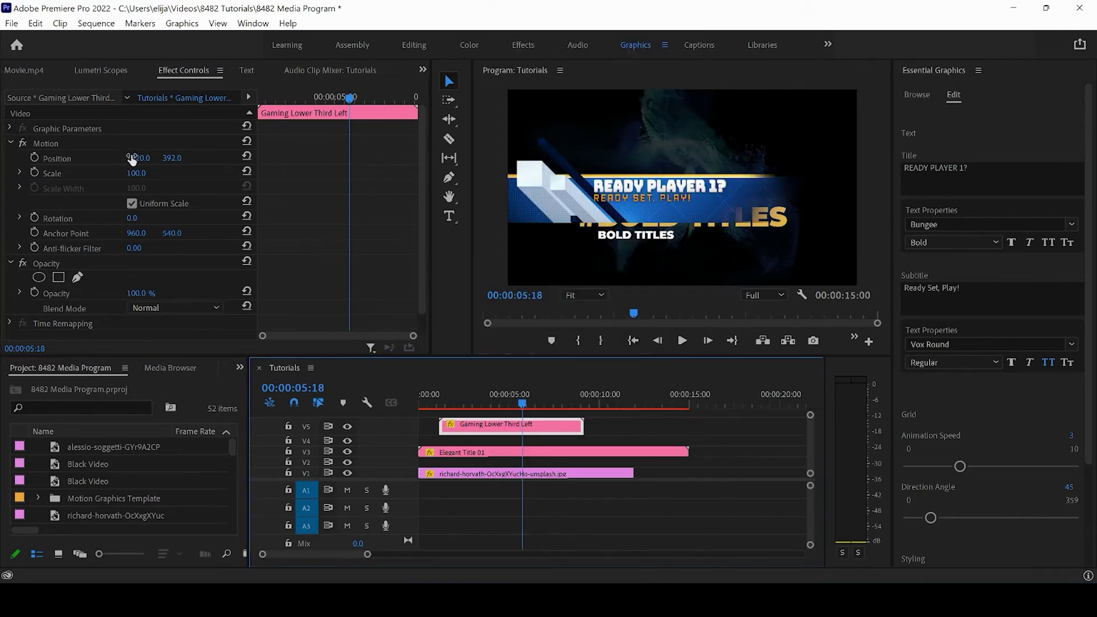
left_click_drag(135, 158, 300, 170)
left_click_drag(411, 169, 416, 170)
left_click_drag(172, 158, 117, 163)
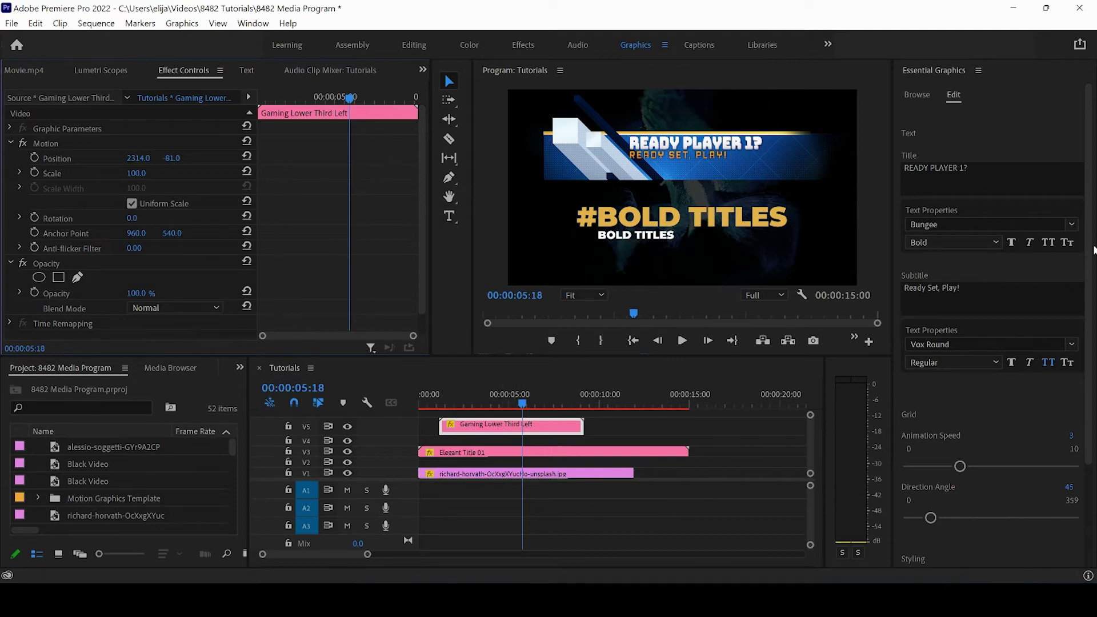
left_click_drag(1092, 253, 1092, 395)
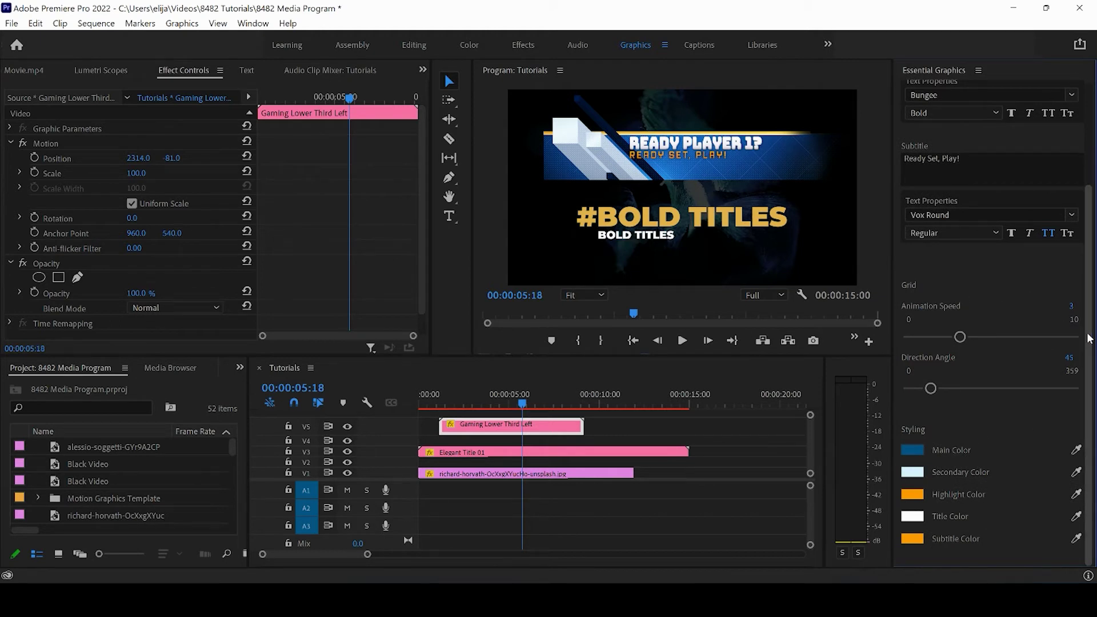
left_click_drag(1090, 339, 1089, 237)
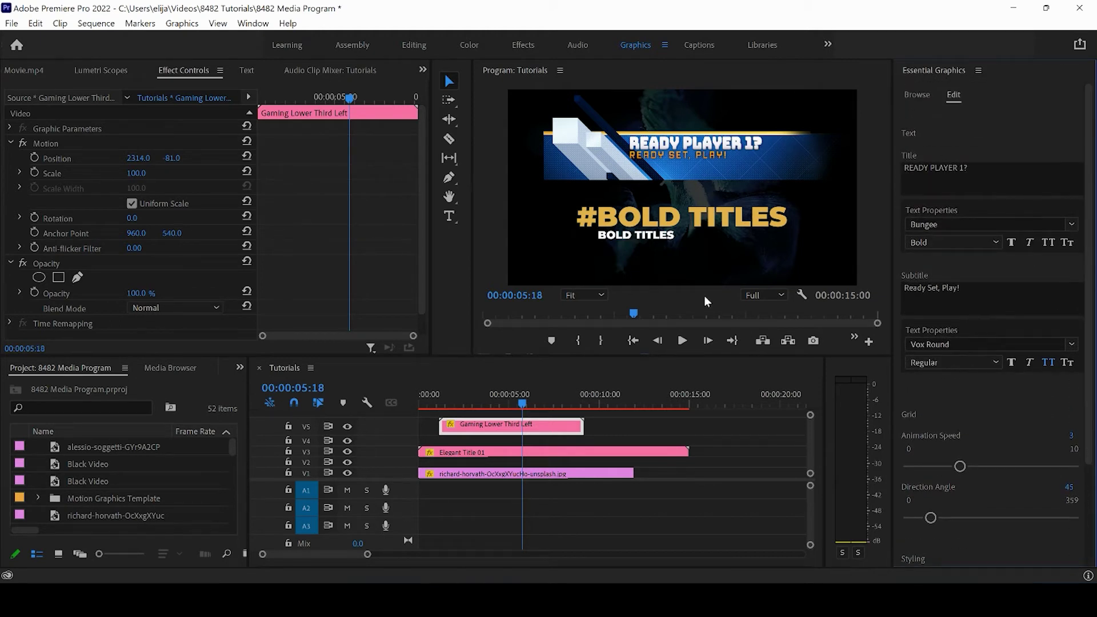
Step: Select the Elegant Title 01 clip and scroll Essential Graphics to its Color Text 01 setting
left_click(492, 453)
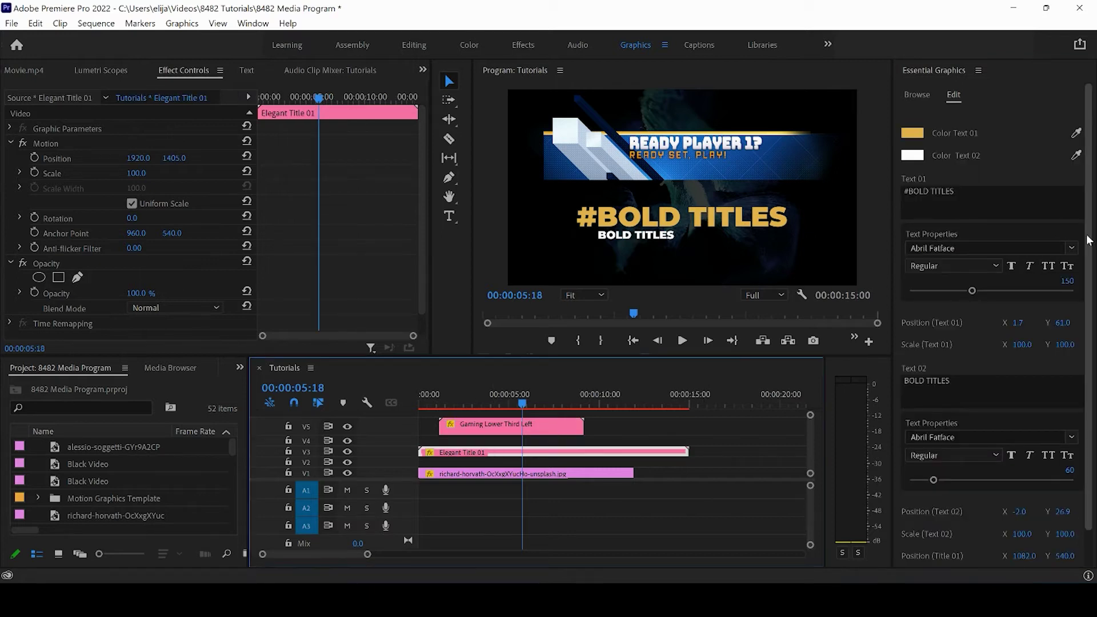
left_click_drag(1089, 240, 1092, 273)
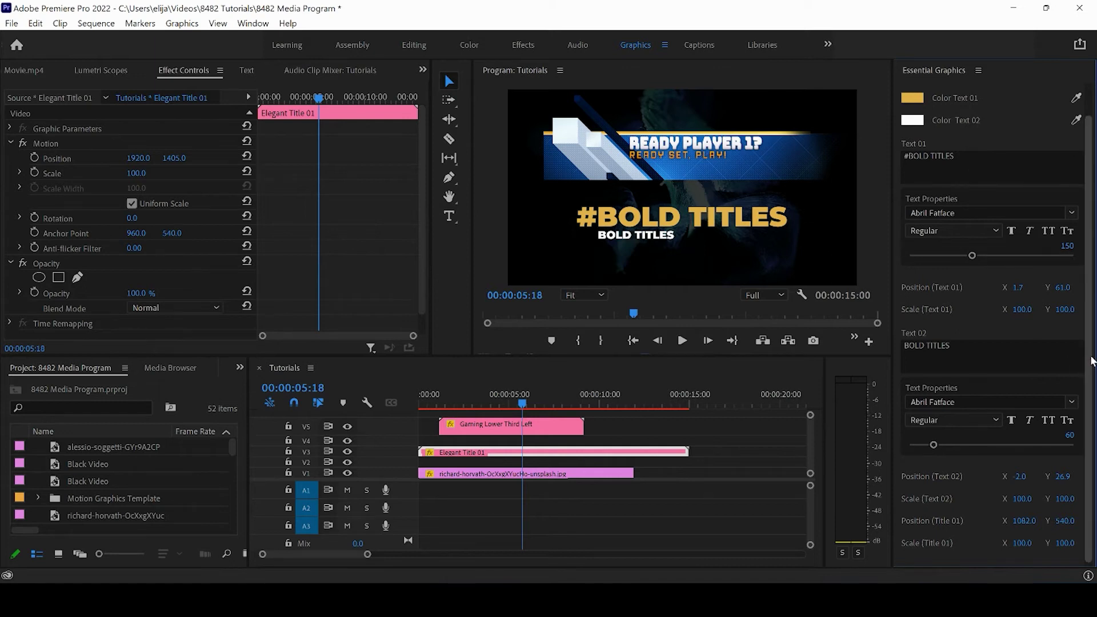
left_click_drag(1092, 360, 1092, 364)
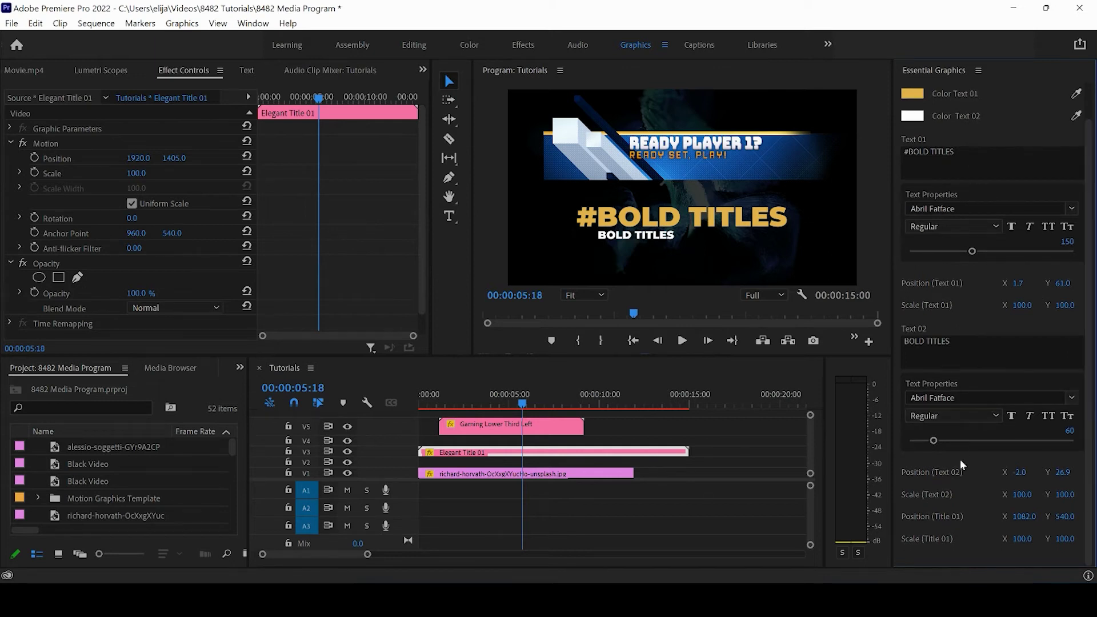
scroll(1091, 162, "up", 2)
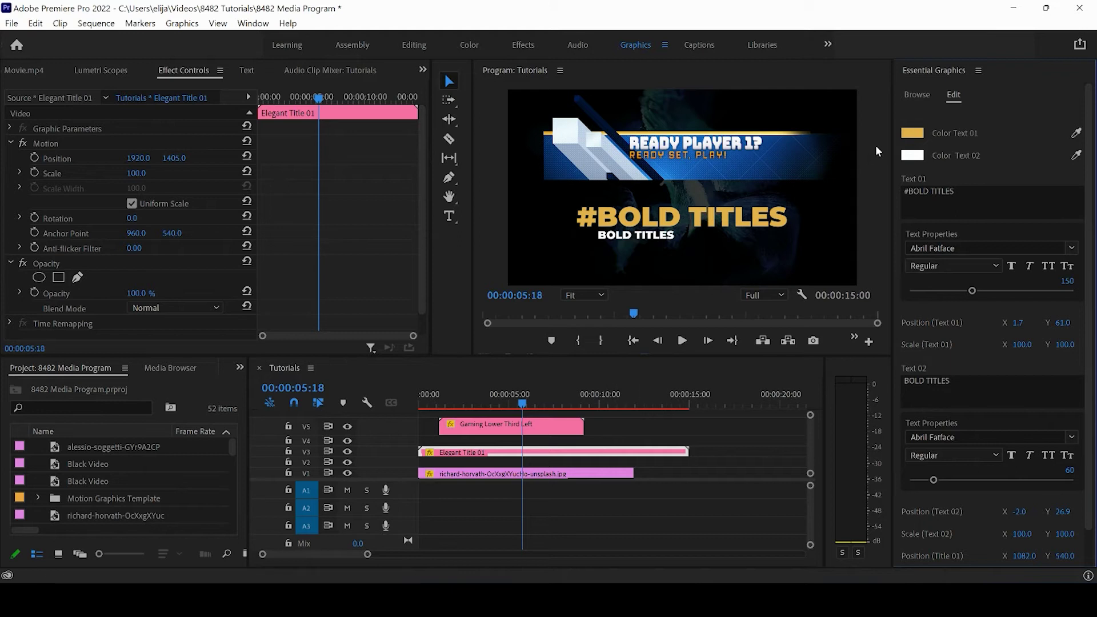
Step: Recolour the #BOLD TITLES line from gold to bright yellow F3FD1D, after briefly trying blue
left_click(913, 133)
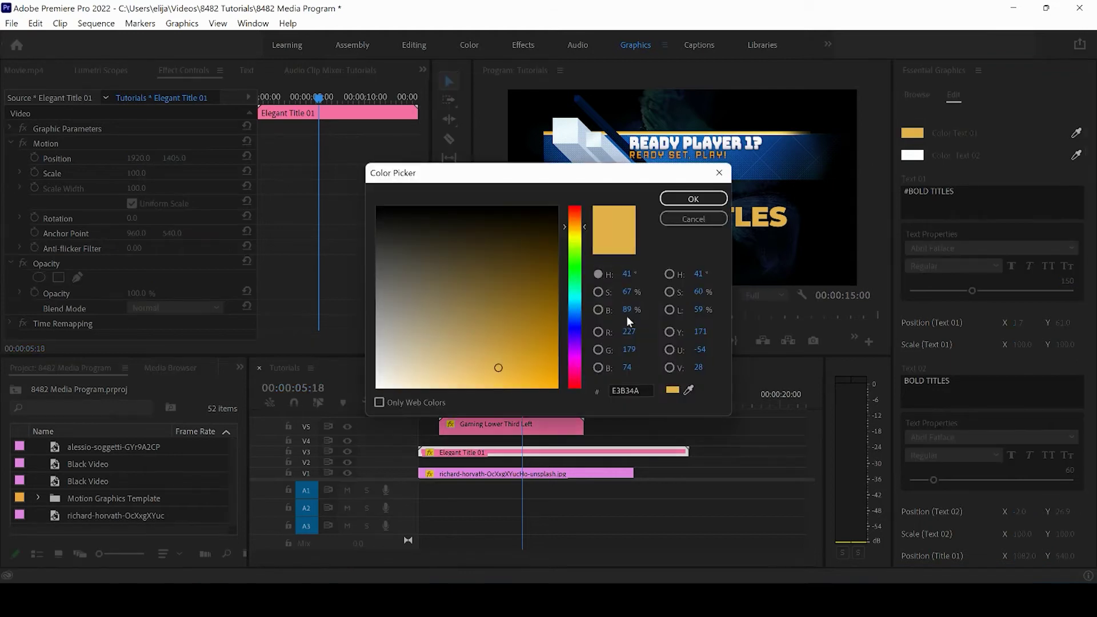
mouse_move(575, 356)
left_mouse_down()
mouse_move(575, 324)
mouse_move(533, 375)
mouse_move(536, 387)
left_mouse_up()
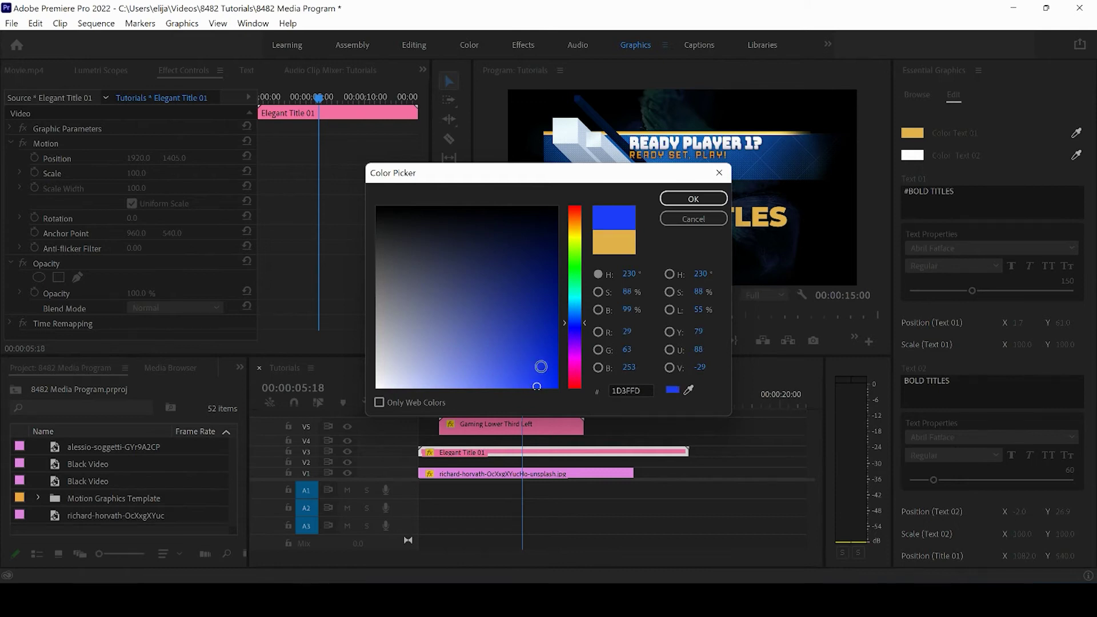
left_click(693, 198)
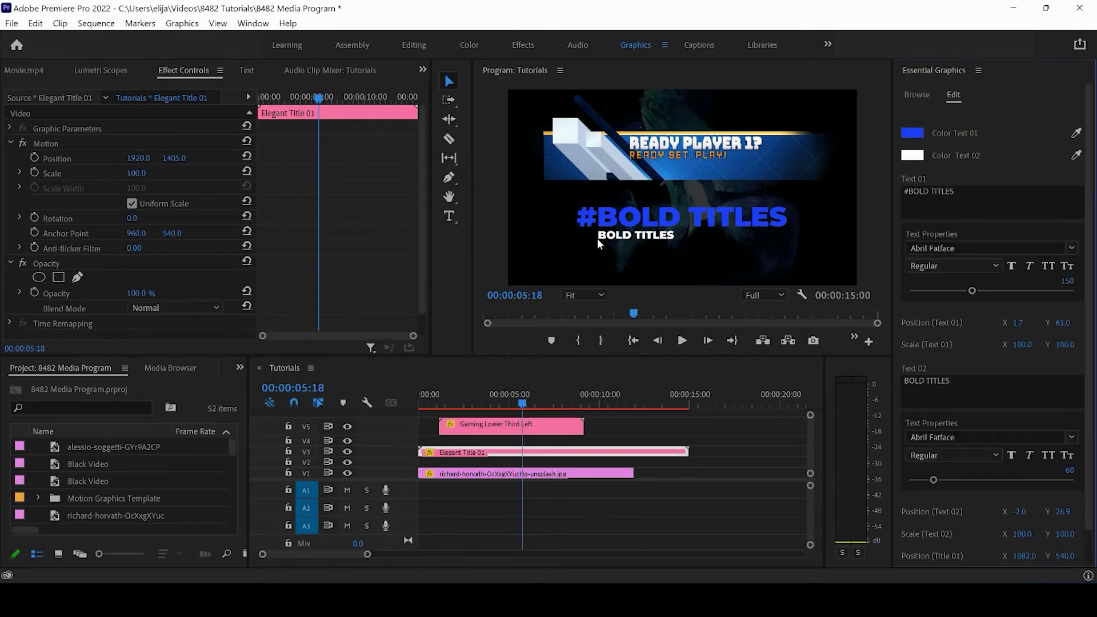
left_click(913, 135)
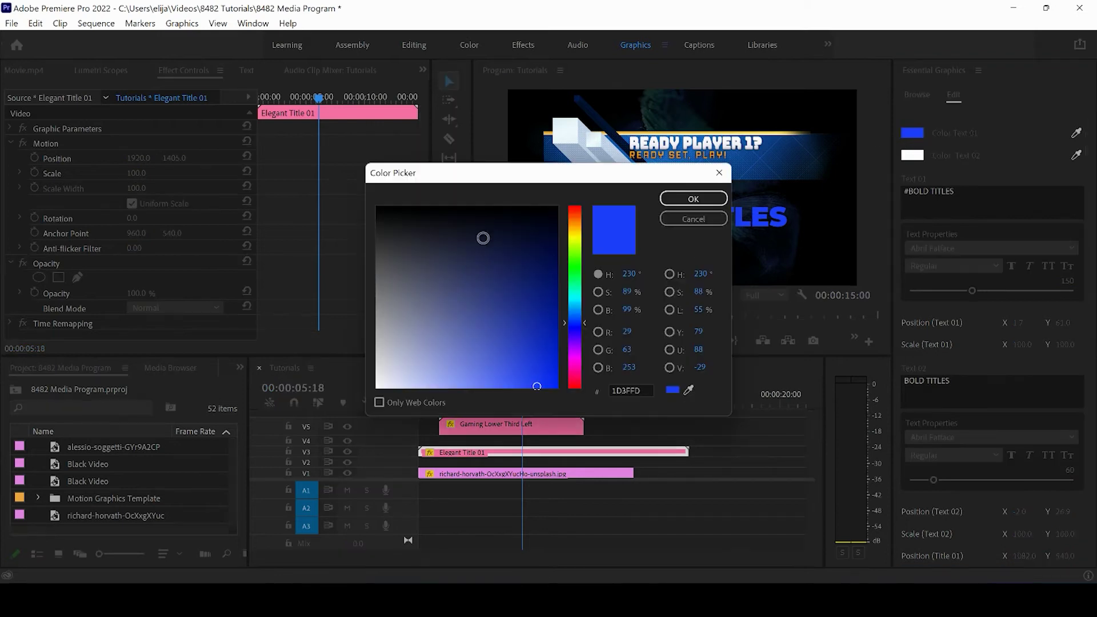
left_click_drag(576, 302, 575, 238)
left_click(686, 199)
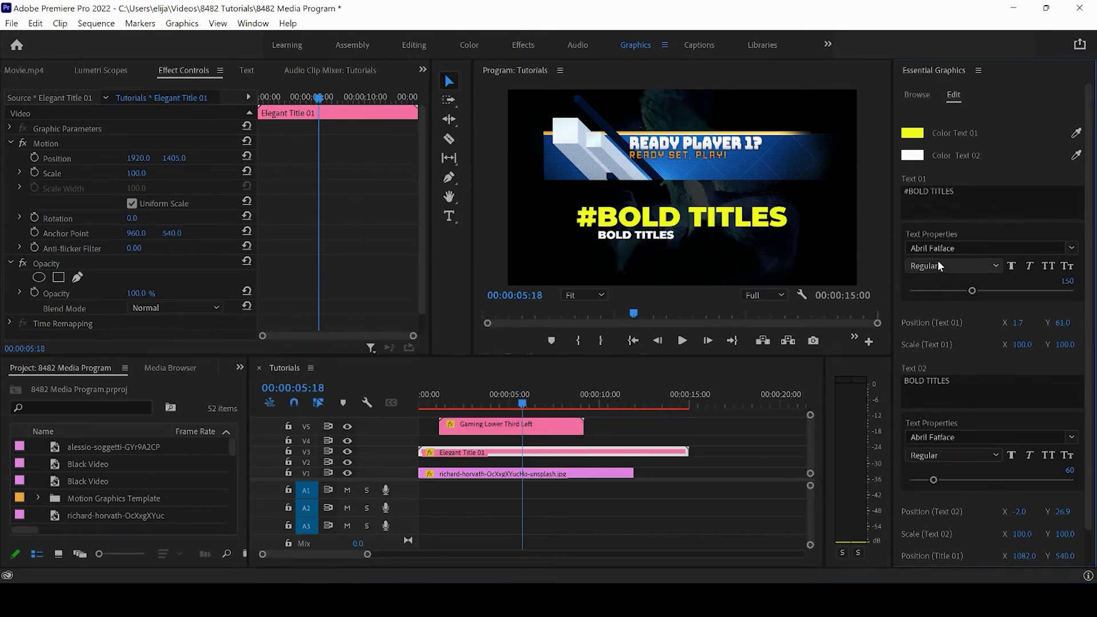
Step: Replace the #BOLD TITLES wording with 'TITLE THIS'
left_click(968, 196)
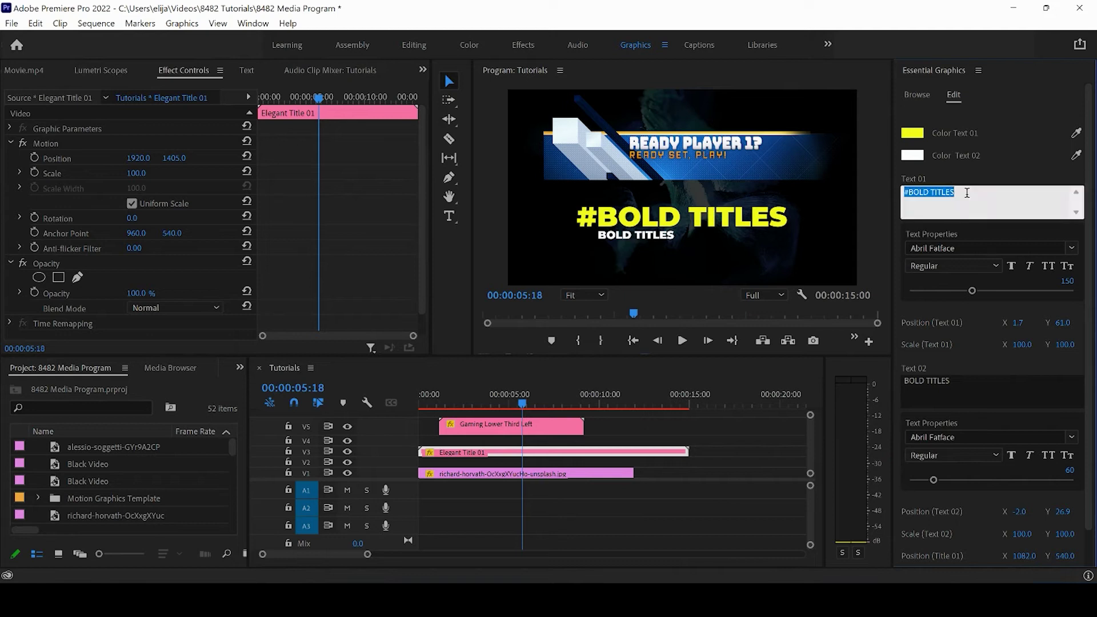
type("TITLE THISS")
key("BackSpace")
left_click(975, 174)
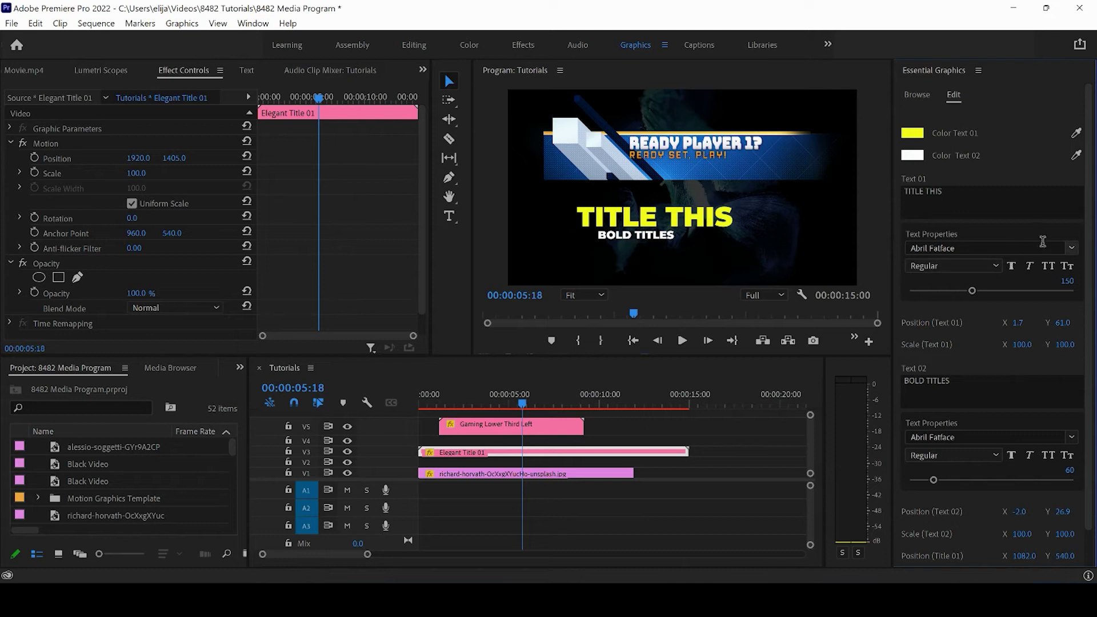
Step: Set TITLE THIS in Arial Rounded MT Bold with faux bold and italic turned off
left_click(1072, 249)
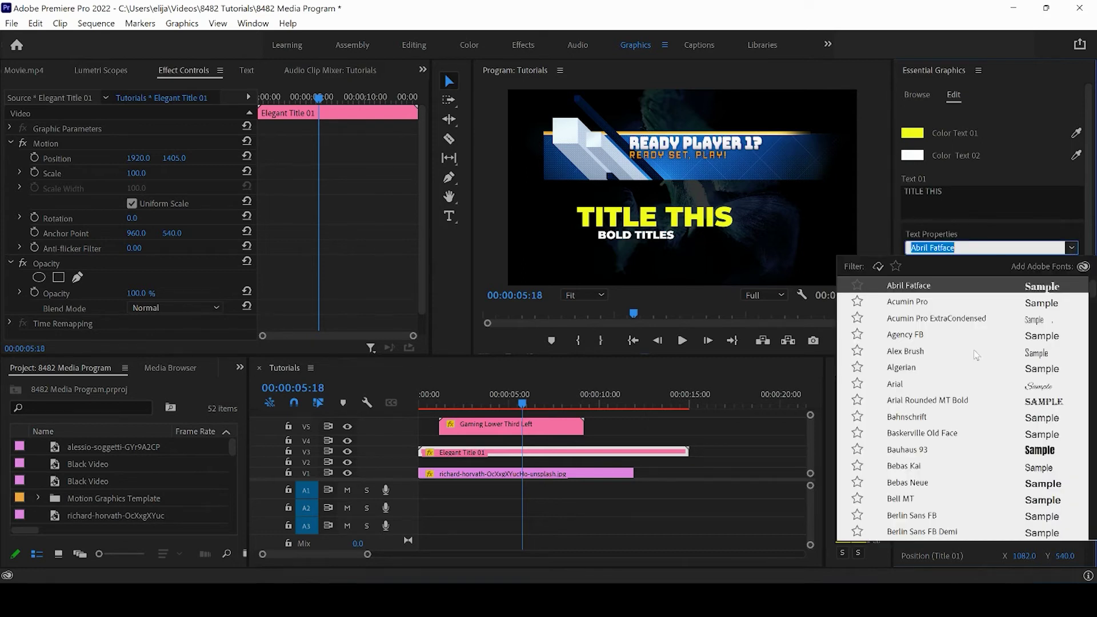
left_click(914, 454)
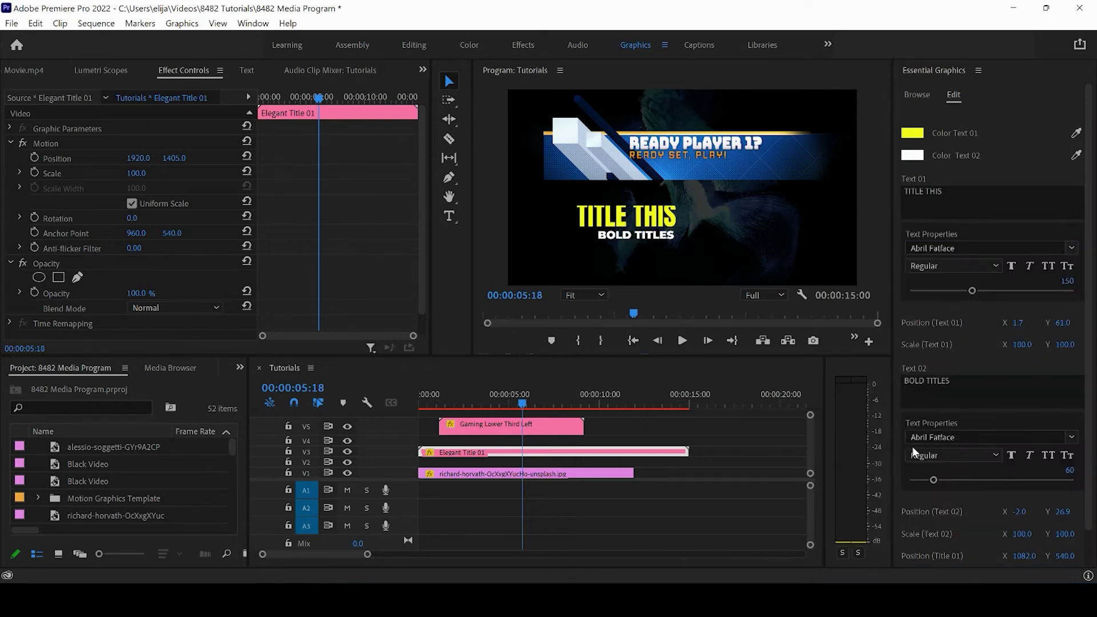
left_click(1072, 248)
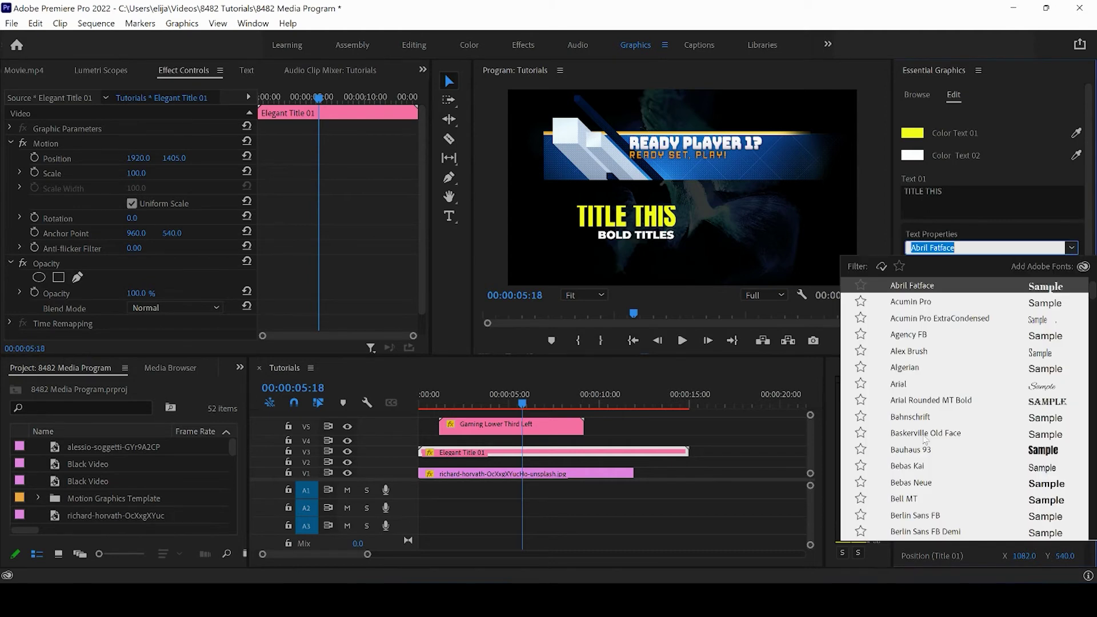
left_click(899, 489)
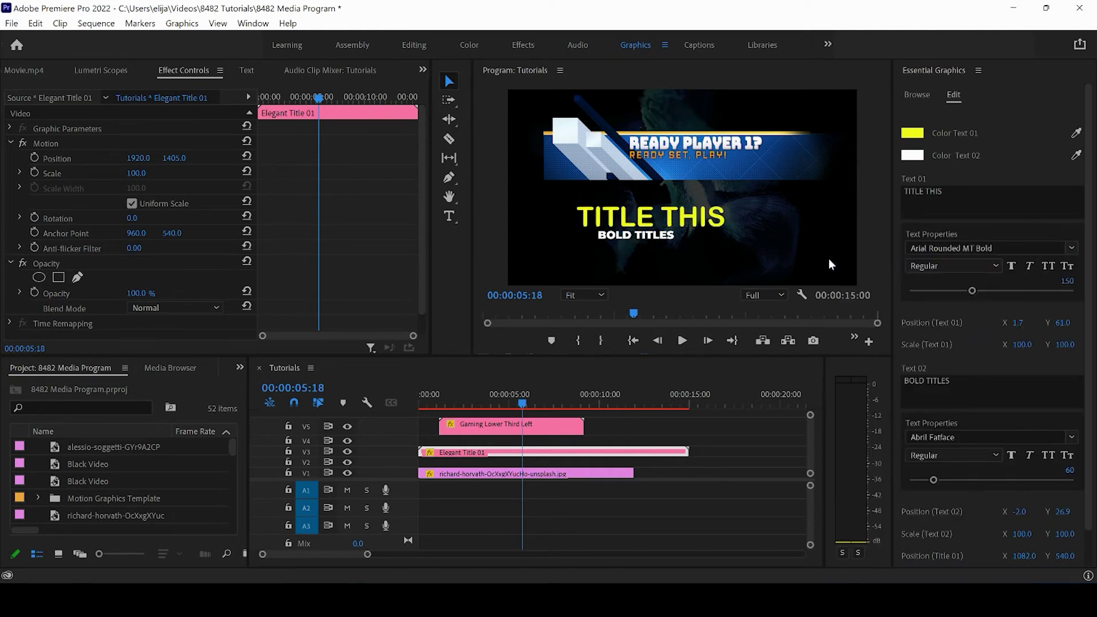
left_click(973, 268)
left_click(972, 269)
left_click(1010, 267)
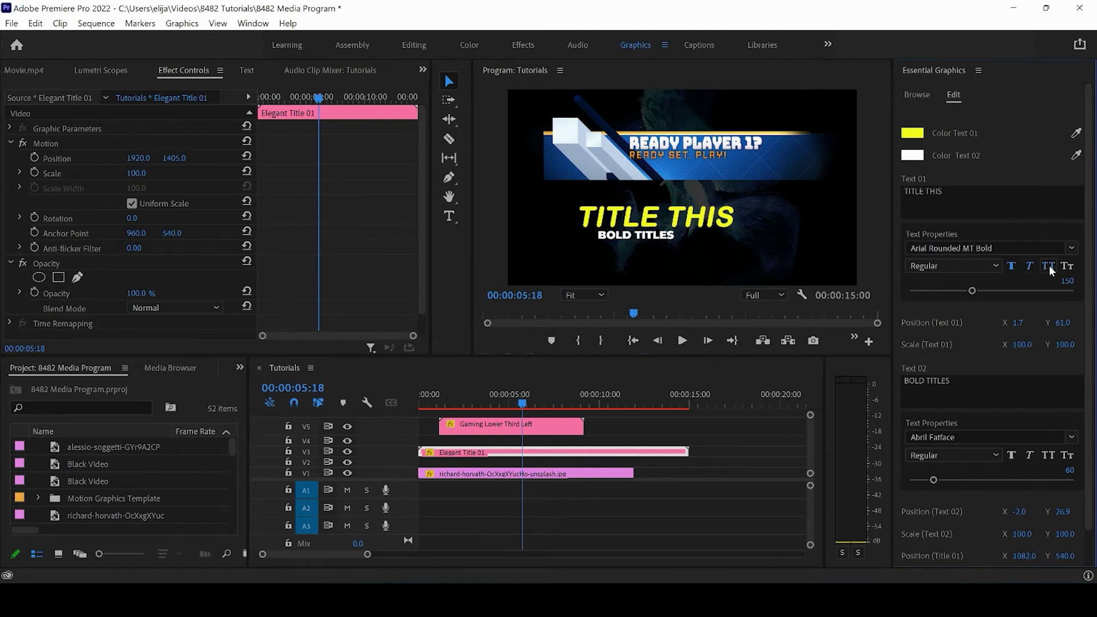
left_click(1035, 266)
left_click(1050, 267)
left_click(1012, 266)
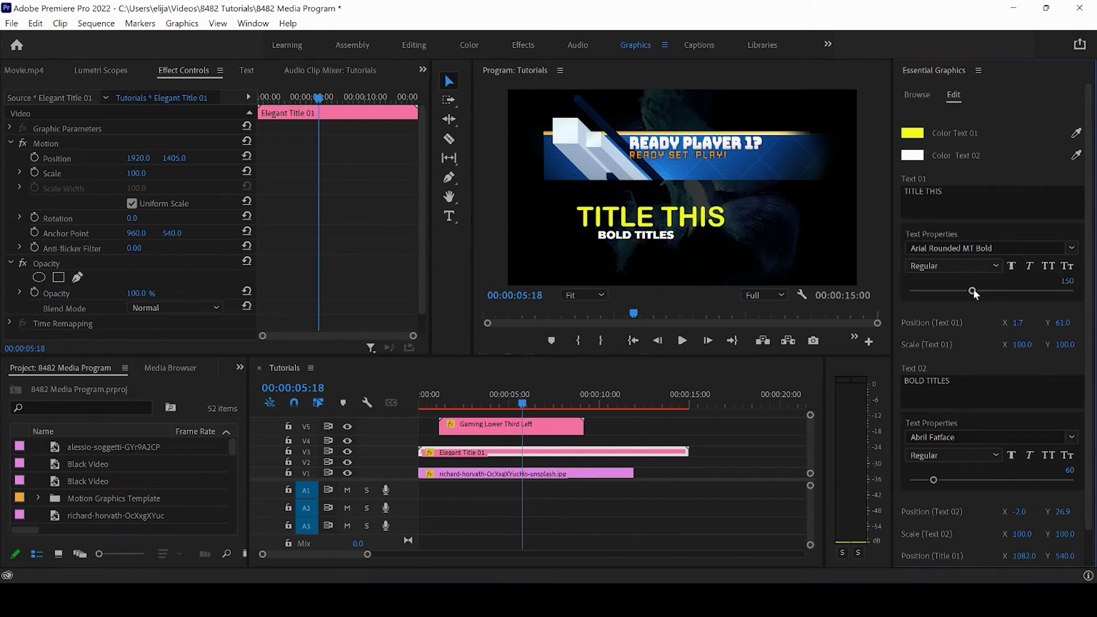
Step: Set TITLE THIS to font size 143 and shift it right to X 53.7
mouse_move(973, 291)
left_mouse_down()
mouse_move(999, 292)
mouse_move(958, 290)
mouse_move(983, 293)
left_mouse_up()
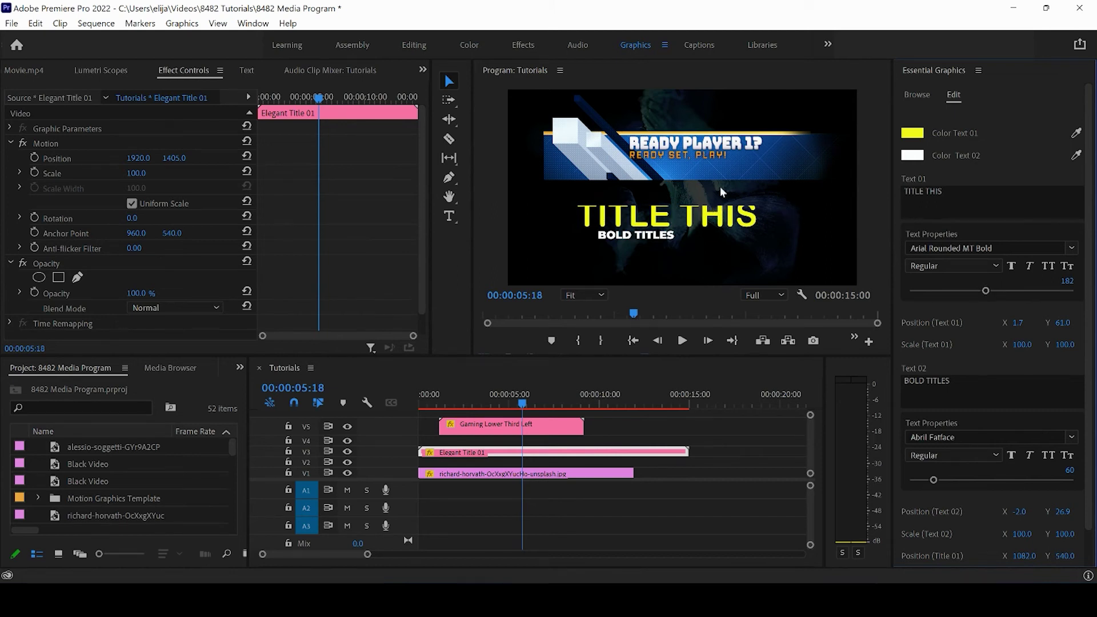
left_click_drag(987, 294, 968, 292)
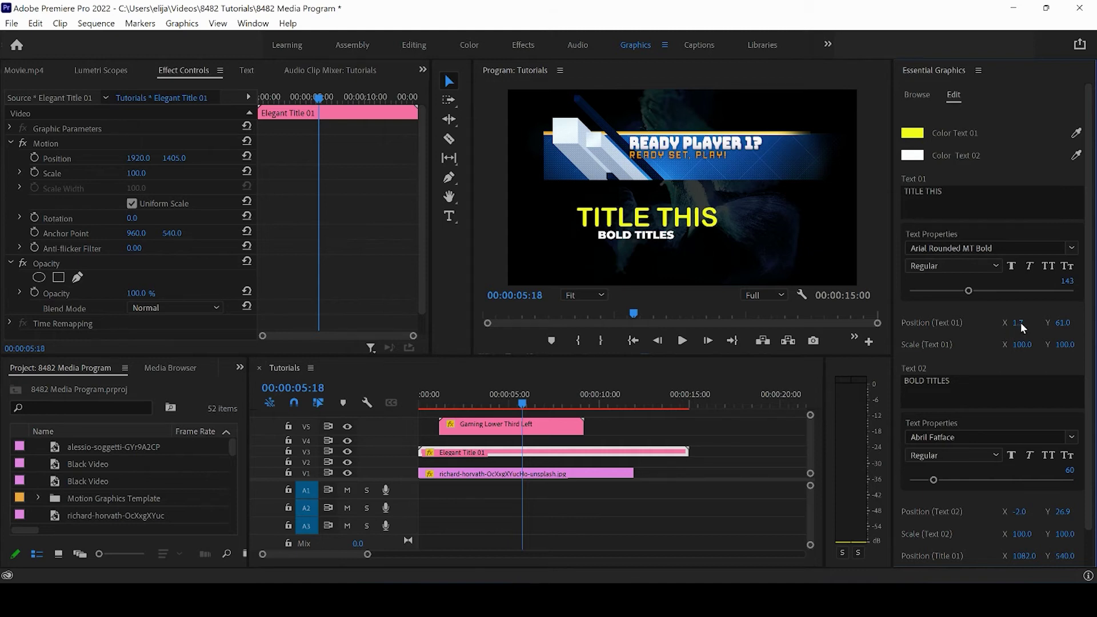
left_click_drag(1017, 323, 1088, 372)
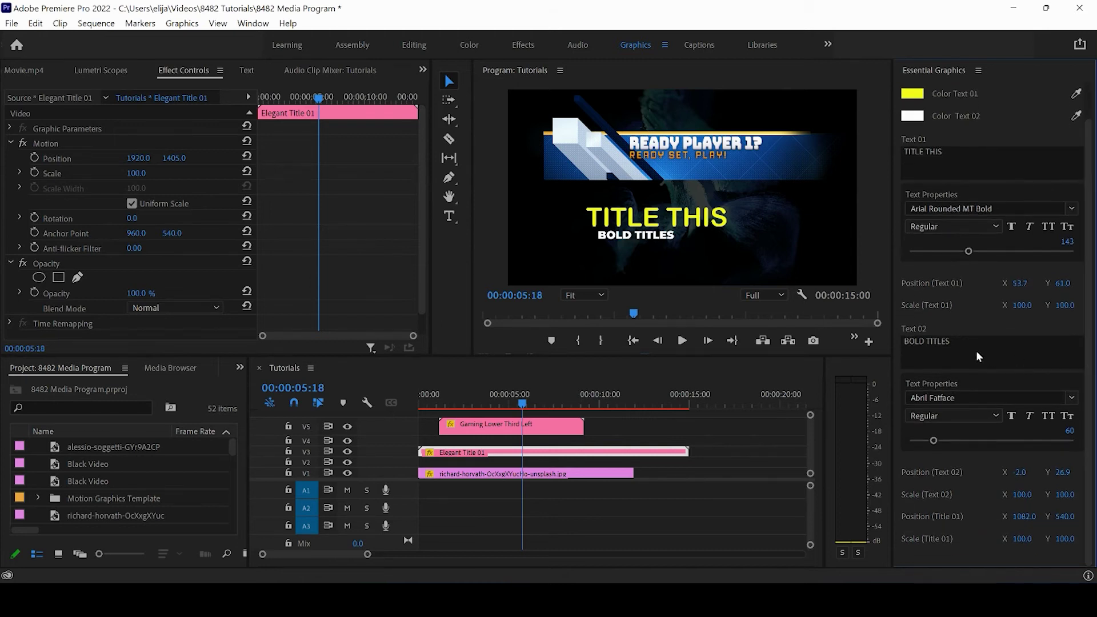
Step: Copy 'TITLE THIS' from the first text line into the second line
left_click(963, 160)
key("ctrl+c")
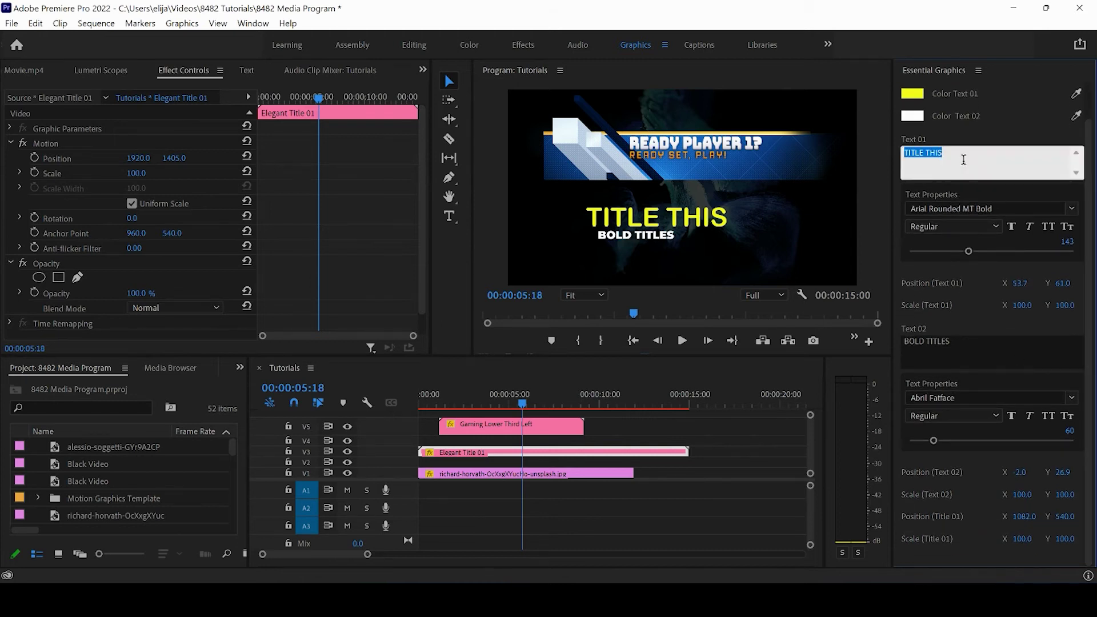
left_click(961, 350)
key("ctrl+v")
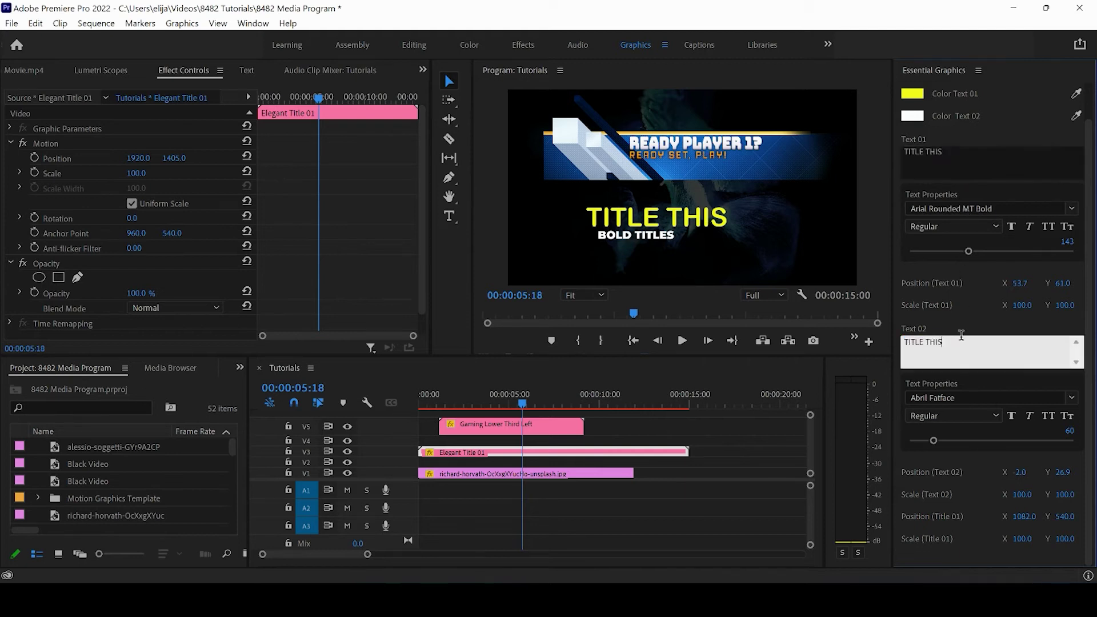
left_click(960, 326)
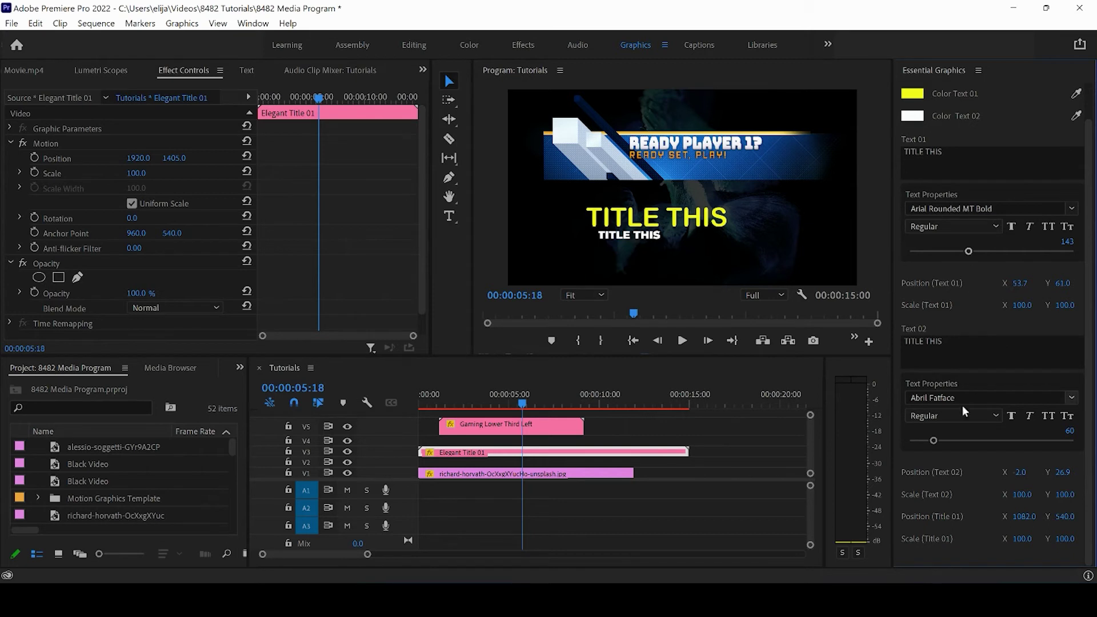
Step: Set the second line in Bungee Bold, size 63, at Position Y 31.9
left_click(1073, 398)
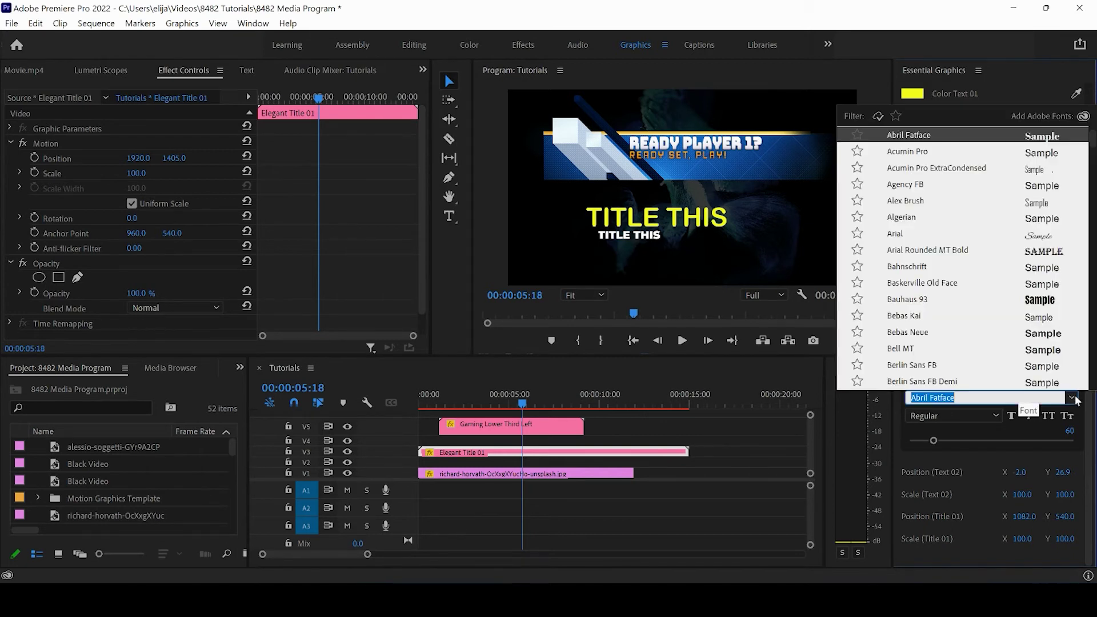
scroll(929, 330, "down", 5)
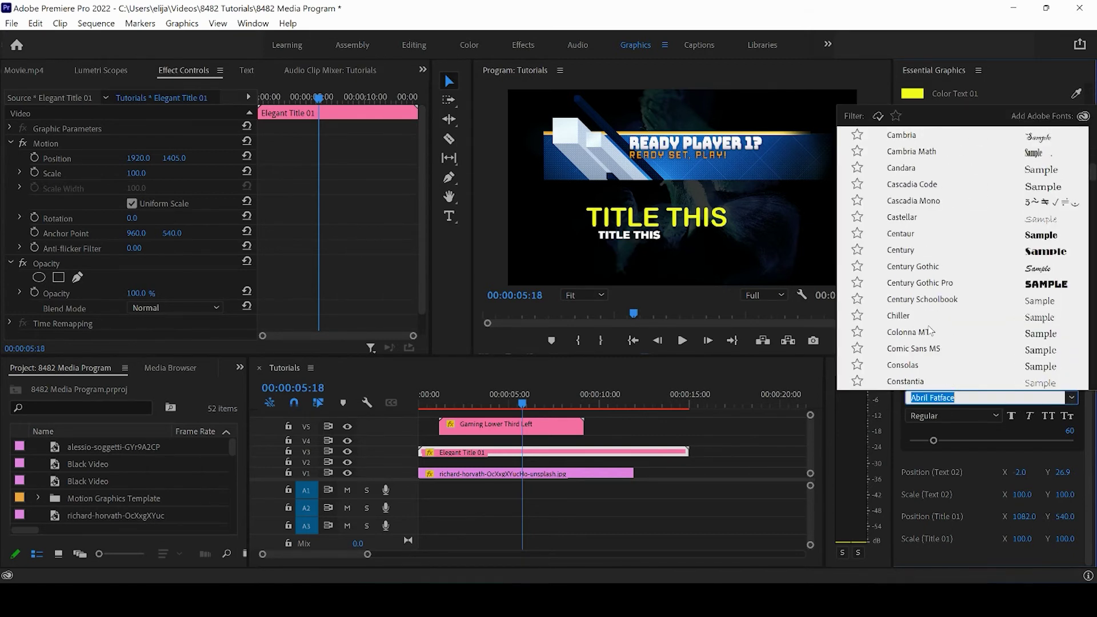
left_click(912, 283)
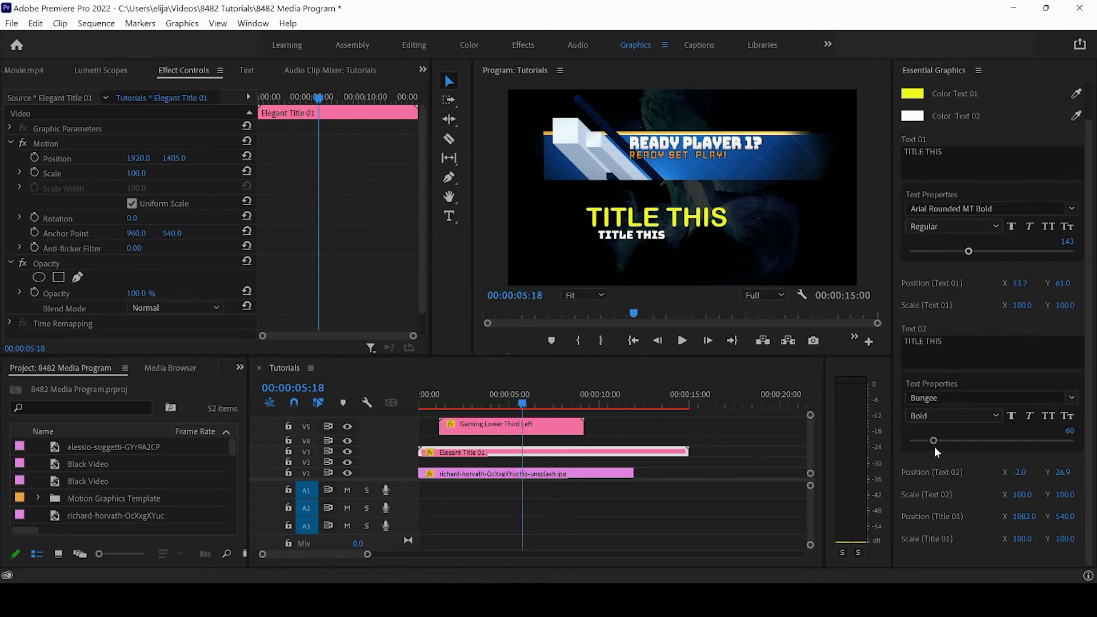
left_click_drag(935, 445, 953, 439)
left_click_drag(1064, 477, 1006, 479)
left_click_drag(953, 440, 935, 441)
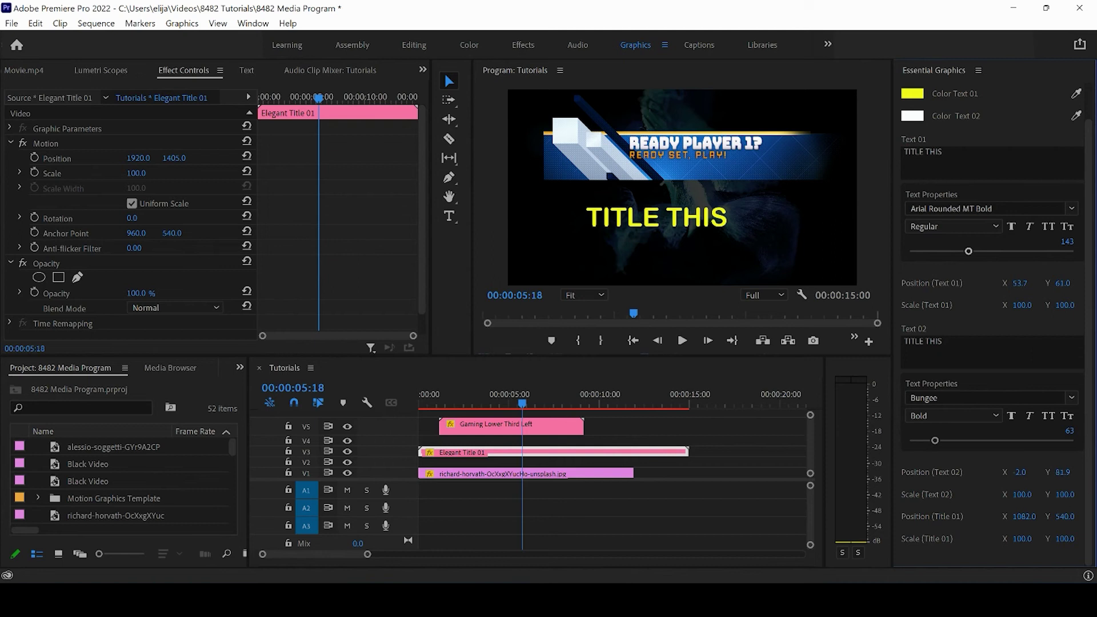
mouse_move(1064, 472)
left_mouse_down()
mouse_move(1011, 472)
mouse_move(1072, 472)
left_mouse_up()
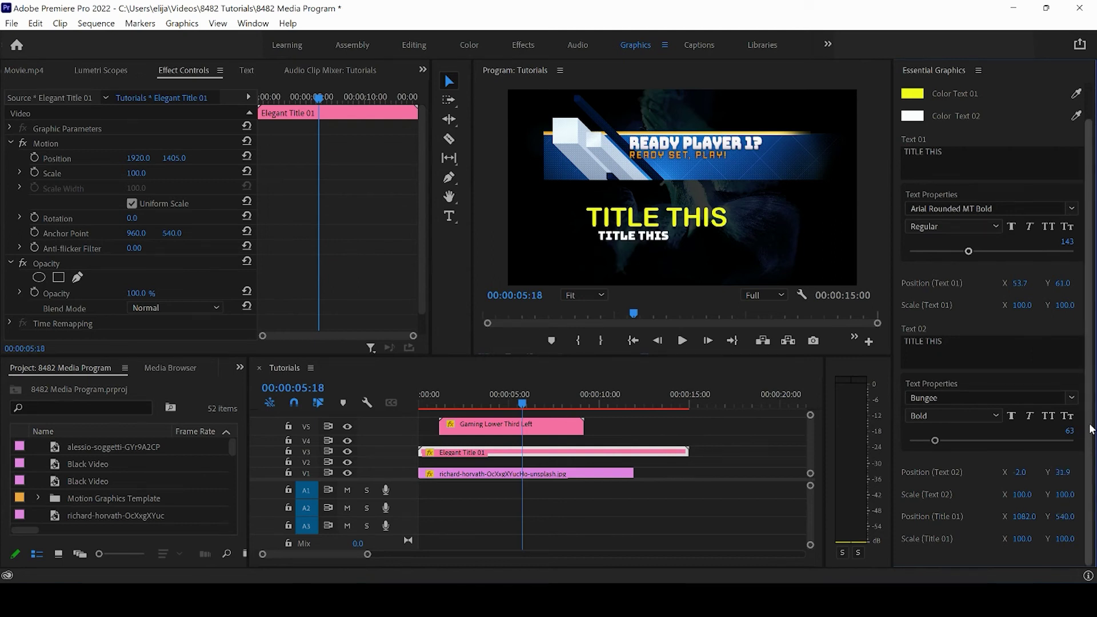
Step: Make the second TITLE THIS line cyan (00FFFF) and return the playhead to 00:00:05:08
scroll(1093, 398, "up", 2)
left_click(912, 155)
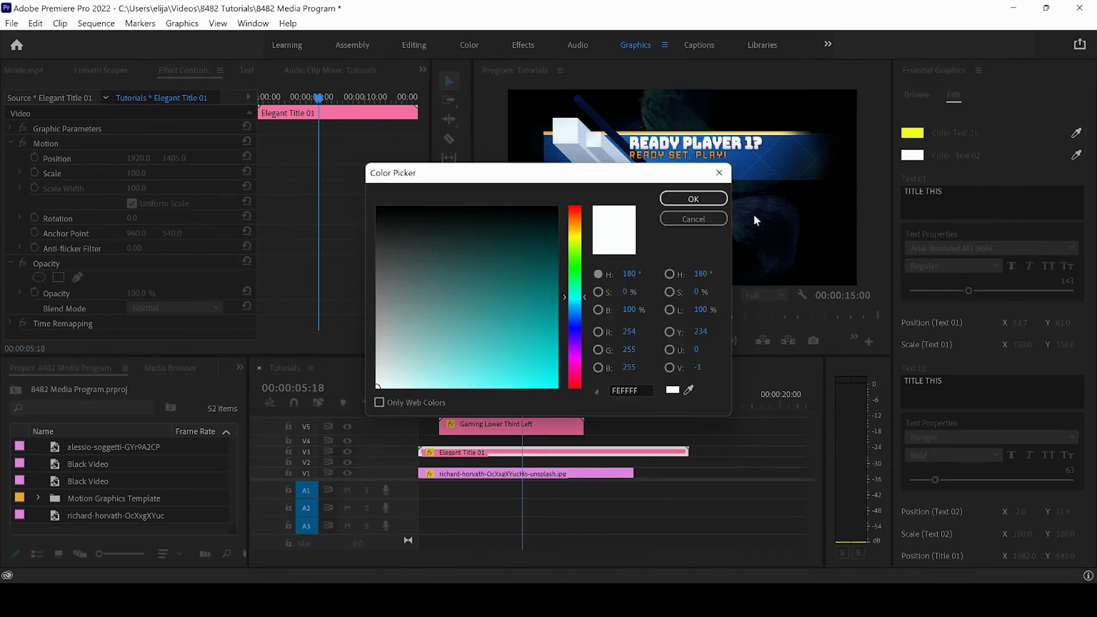
left_click_drag(526, 277, 586, 408)
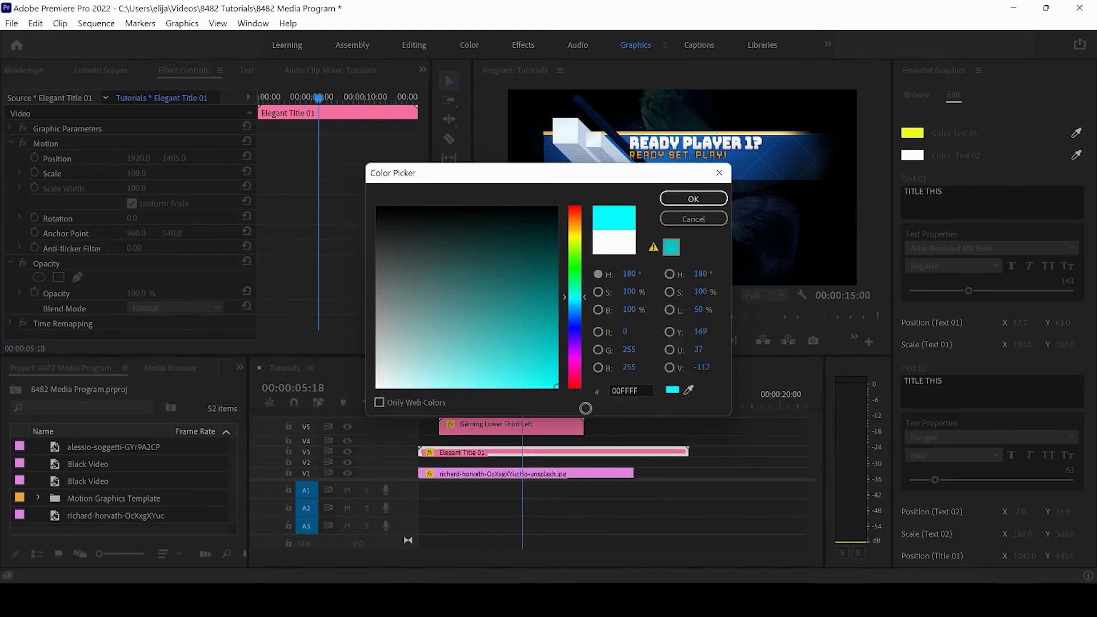
left_click(690, 202)
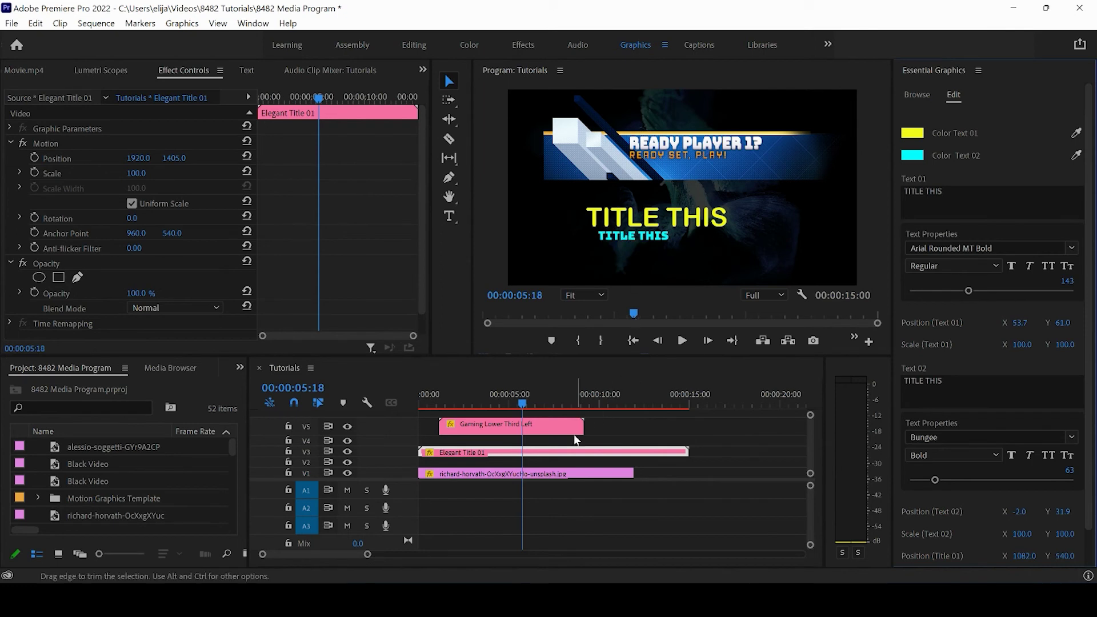
left_click_drag(524, 396, 517, 403)
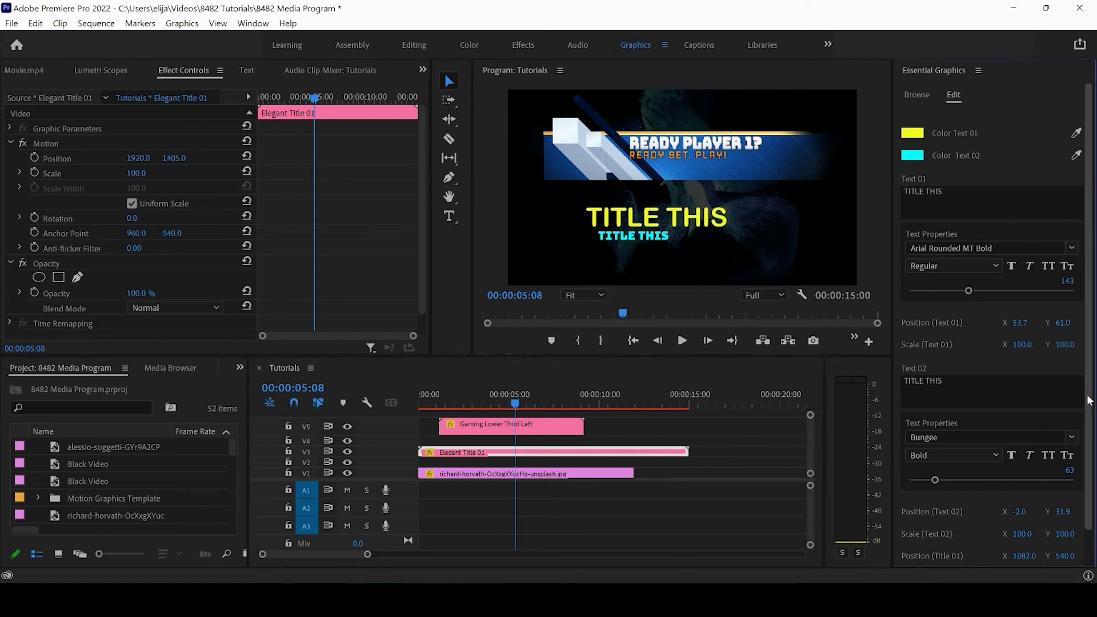
scroll(1087, 457, "down", 2)
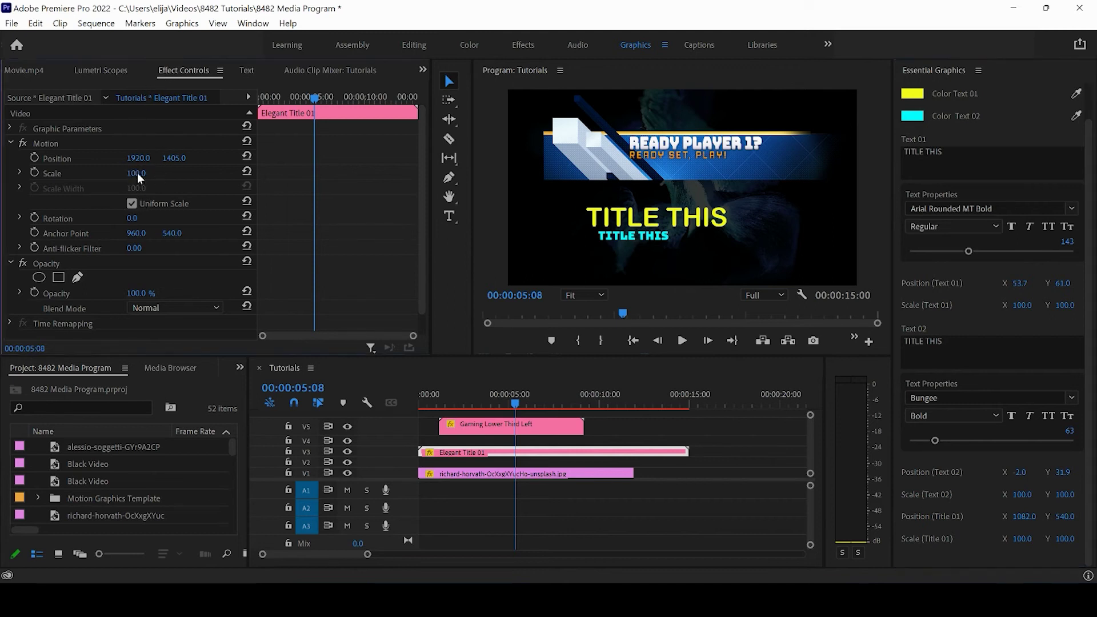
Step: Scale the Elegant Title 01 clip to 127 at full opacity and shrink the V5 track height
mouse_move(180, 174)
left_mouse_down()
mouse_move(258, 160)
mouse_move(159, 171)
left_mouse_up()
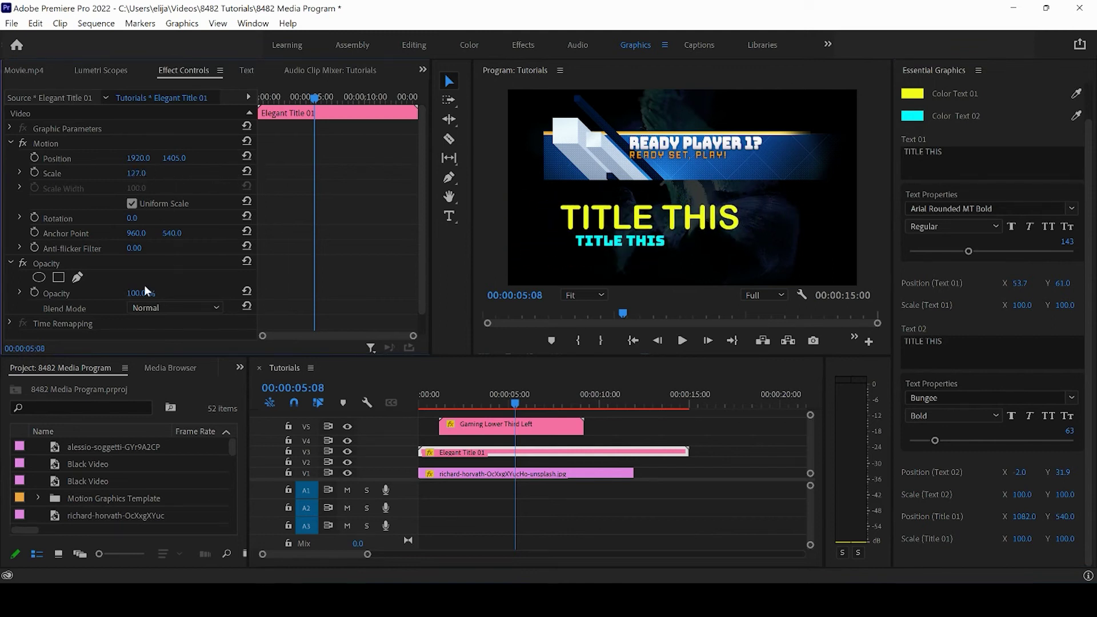
mouse_move(138, 295)
left_mouse_down()
mouse_move(61, 287)
mouse_move(142, 289)
left_mouse_up()
left_click_drag(421, 177, 420, 223)
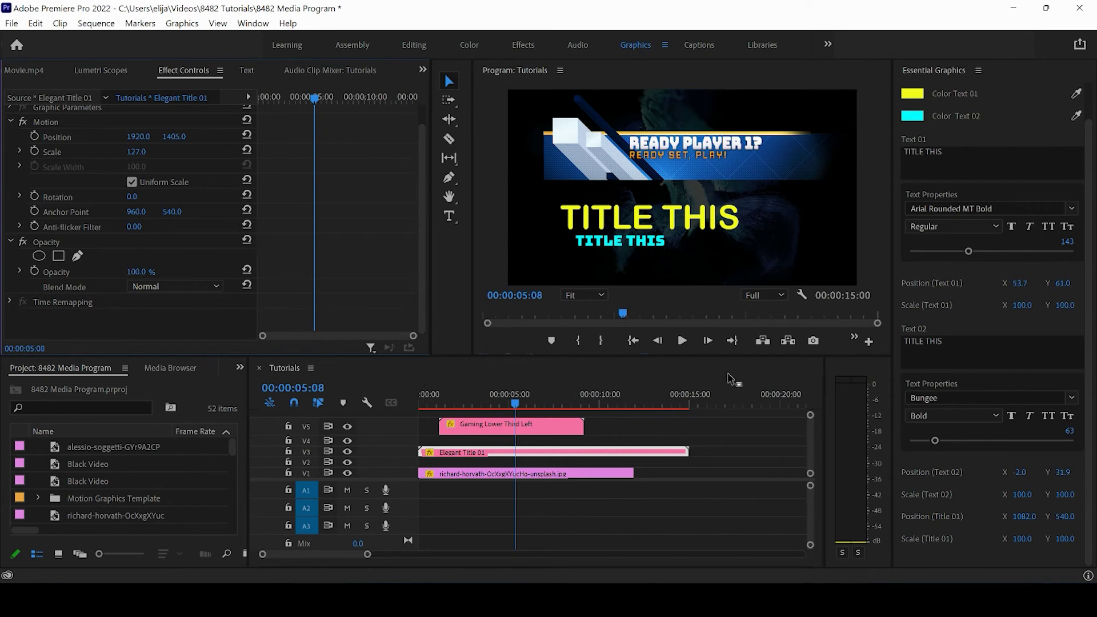
left_click_drag(811, 416, 811, 413)
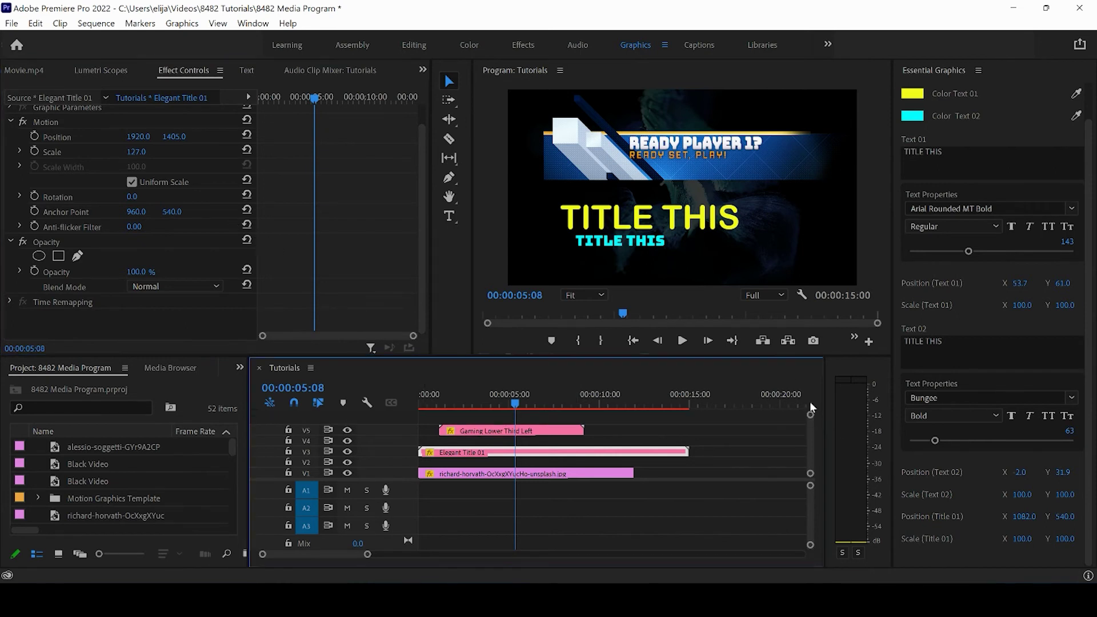
Step: Change the Gaming Lower Third Left's READY PLAYER 1? font from Bungee to Blackadder ITC Bold Italic
left_click(491, 431)
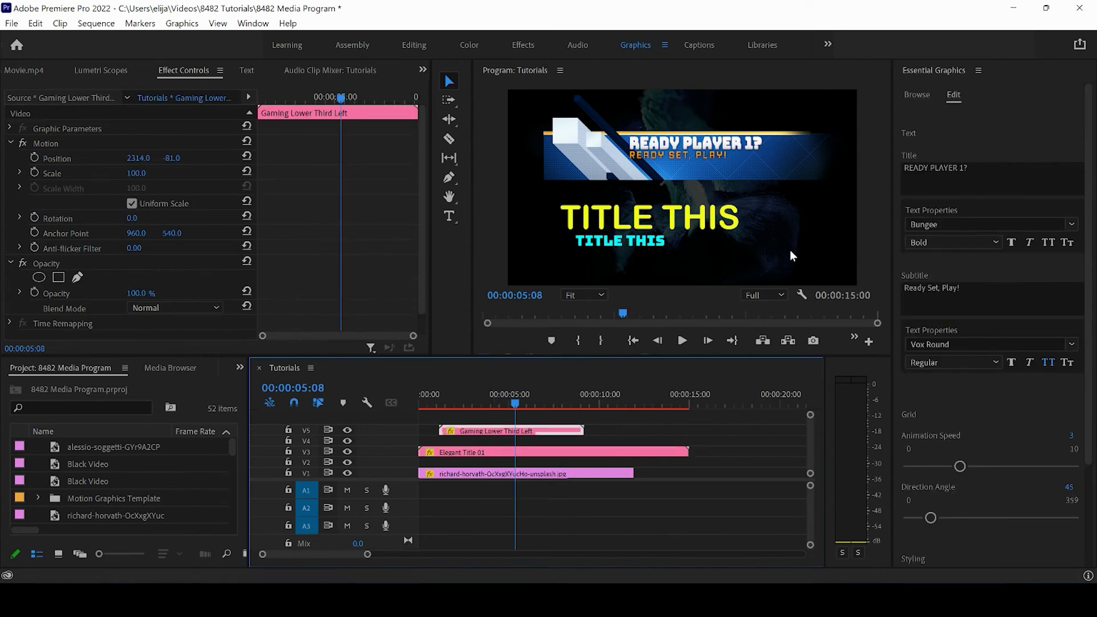
scroll(1090, 209, "down", 2)
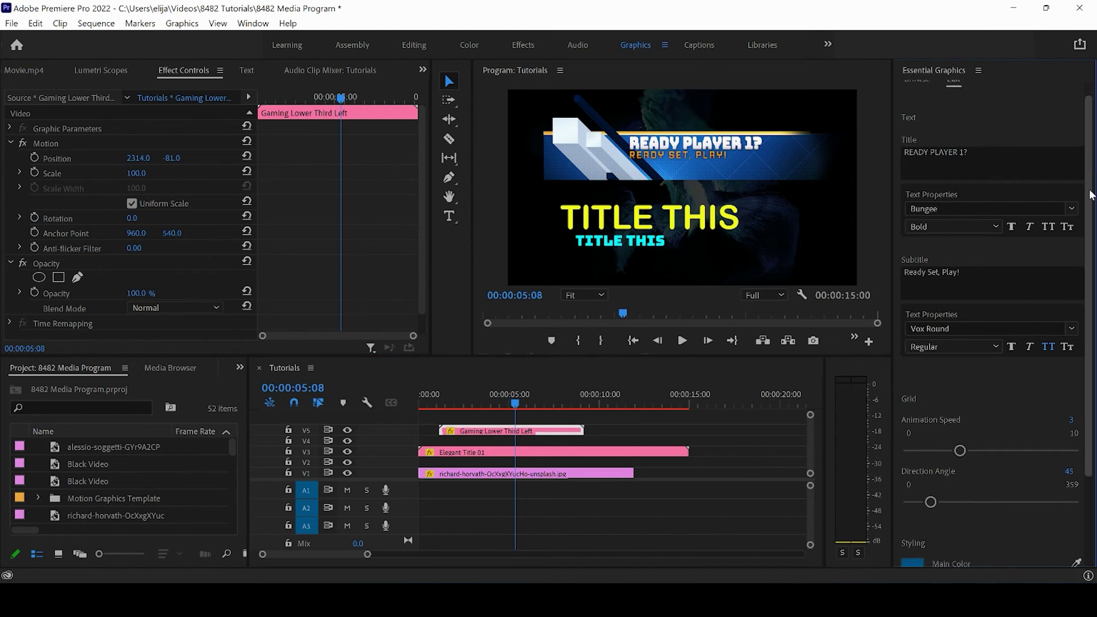
scroll(983, 135, "up", 1)
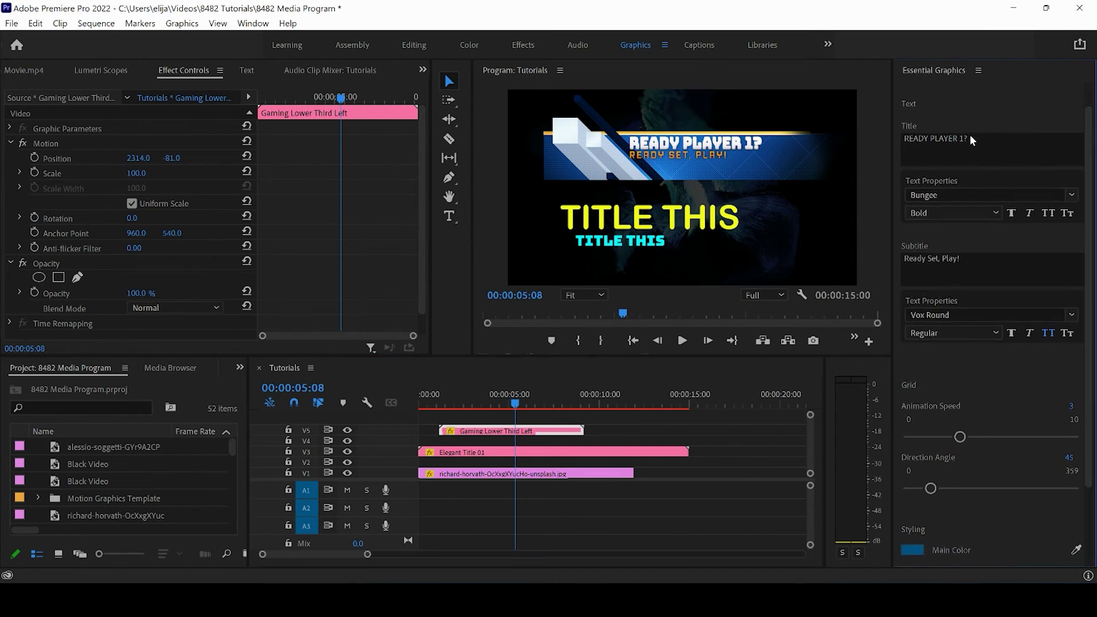
left_click(1072, 195)
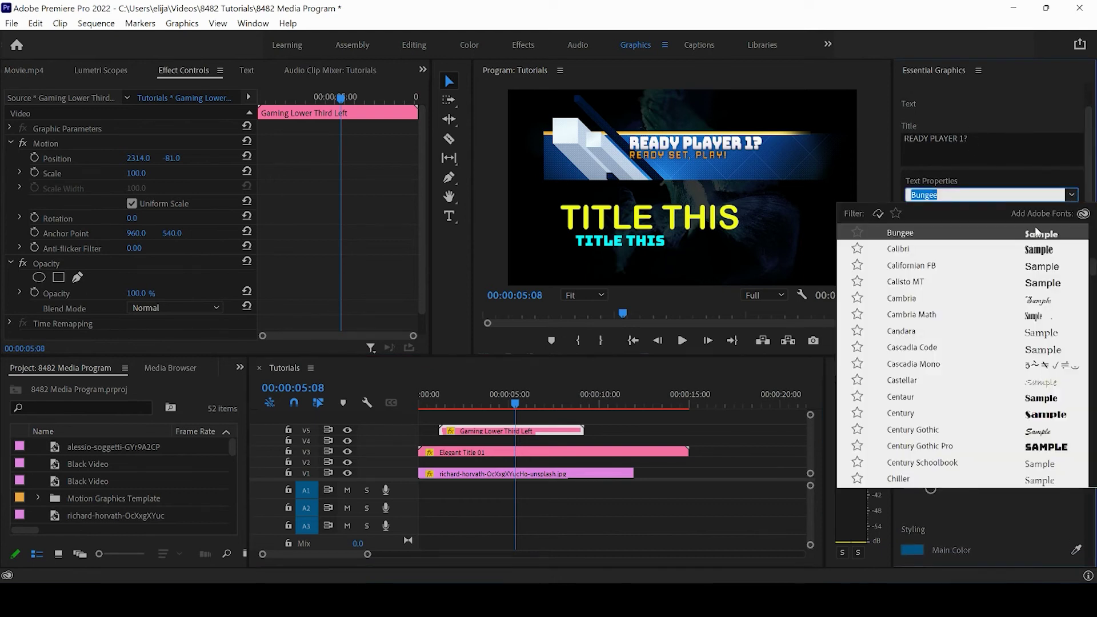
left_click(922, 300)
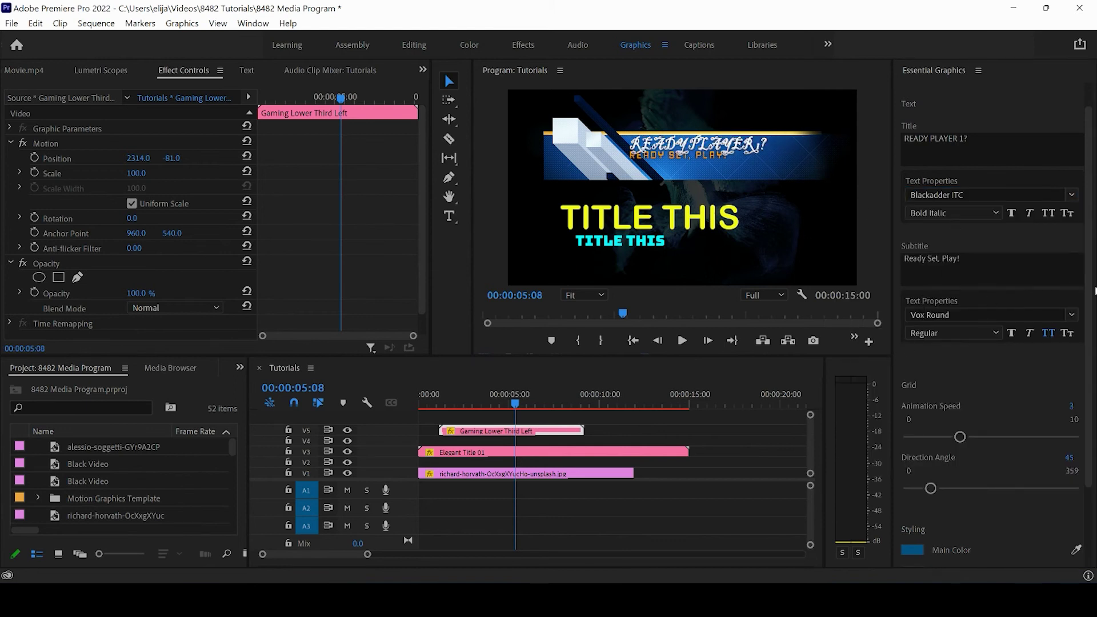
scroll(1086, 327, "down", 2)
scroll(1094, 327, "down", 4)
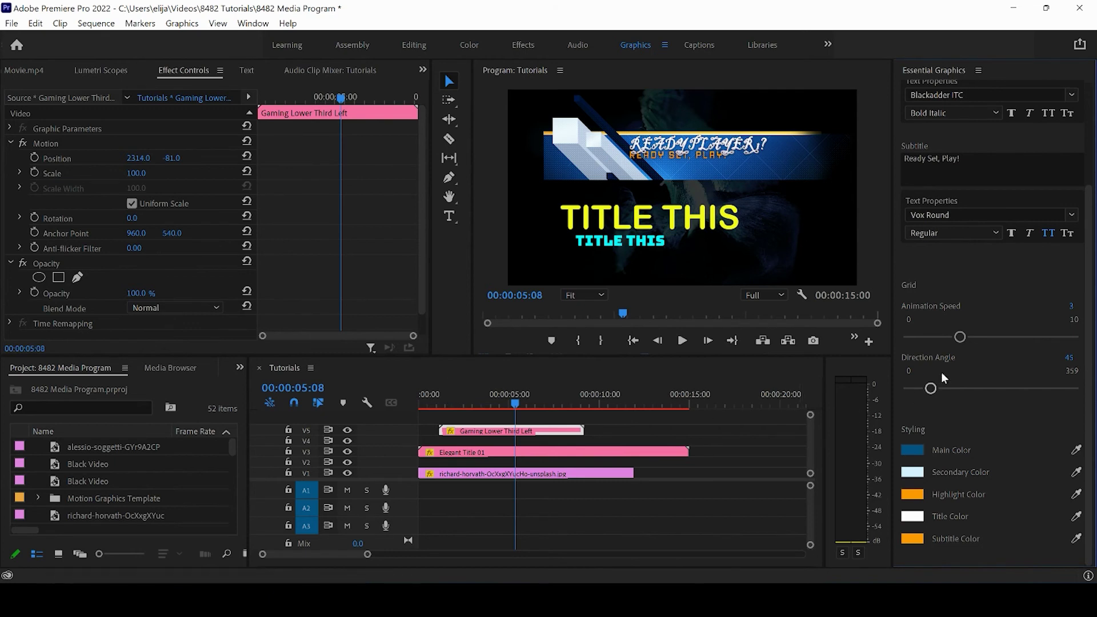
Step: Raise the lower third's animation speed to 10, preview the intro, and rotate the grid direction to 212
left_click_drag(986, 337, 1074, 337)
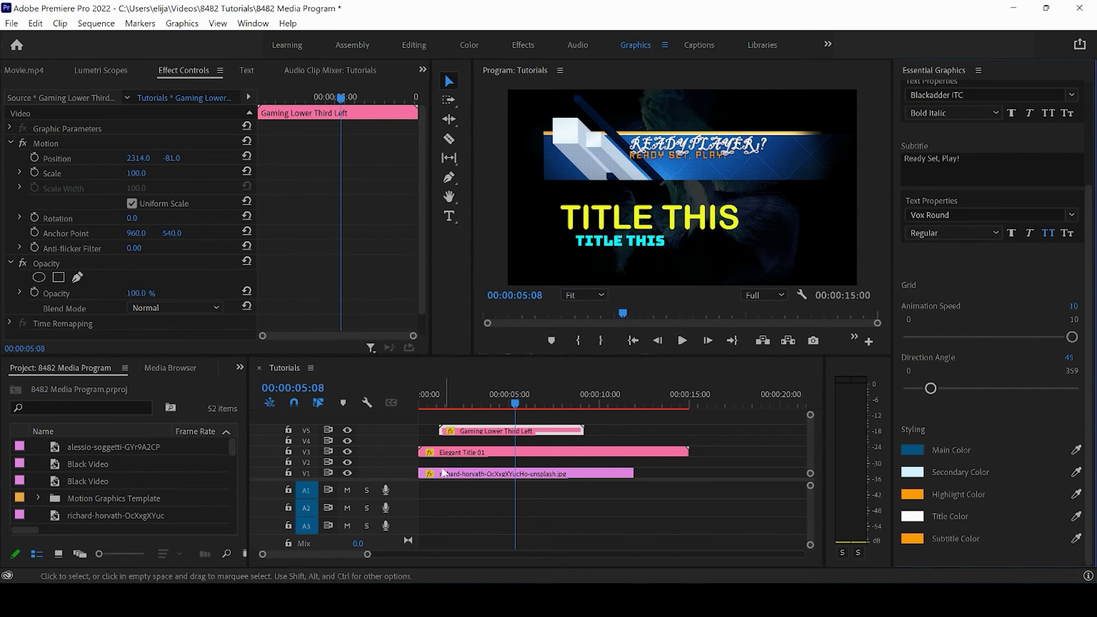
left_click(446, 400)
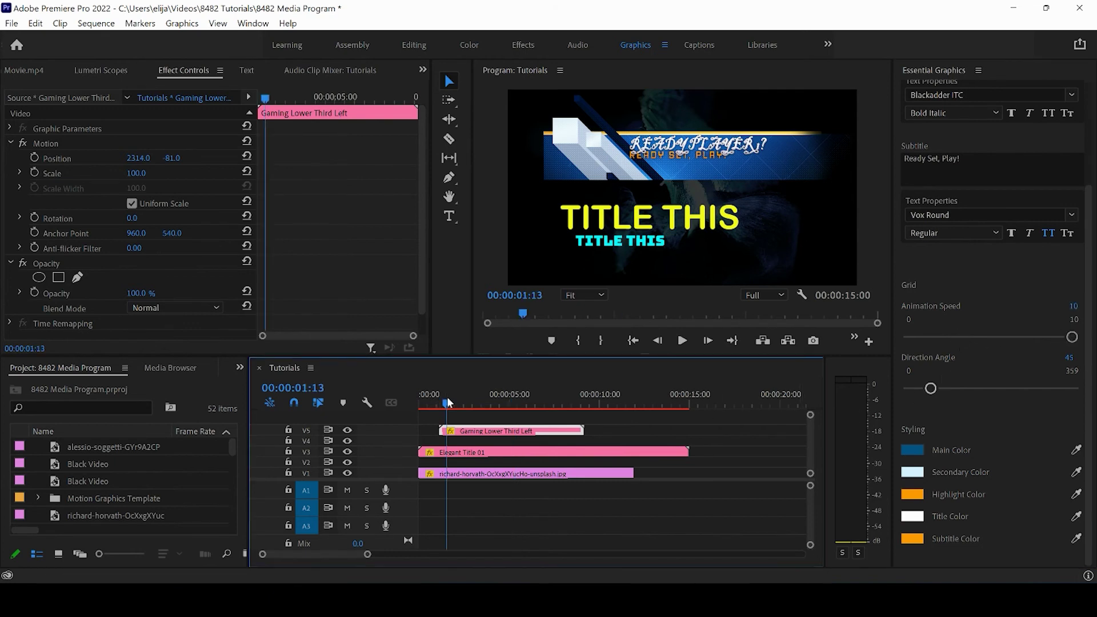
left_click_drag(447, 397, 475, 398)
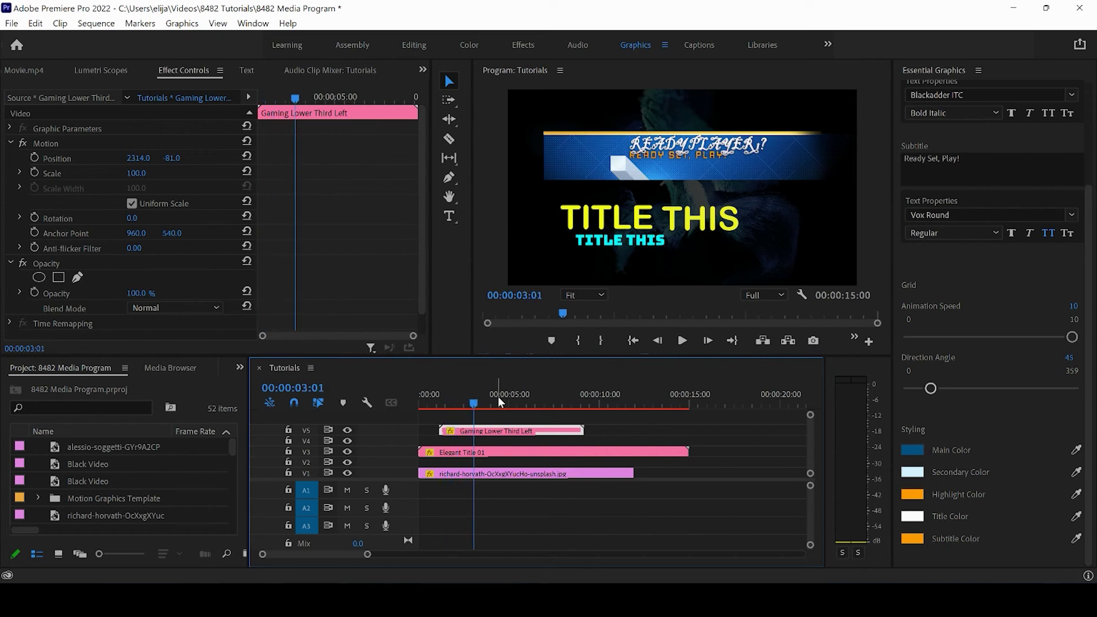
left_click(497, 398)
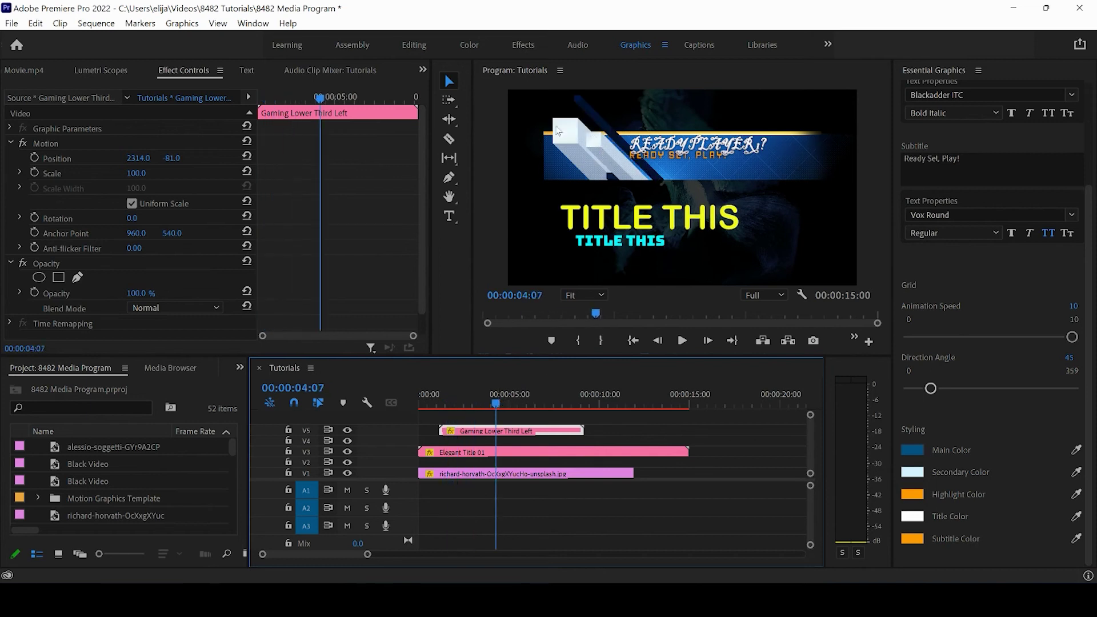
left_click(510, 397)
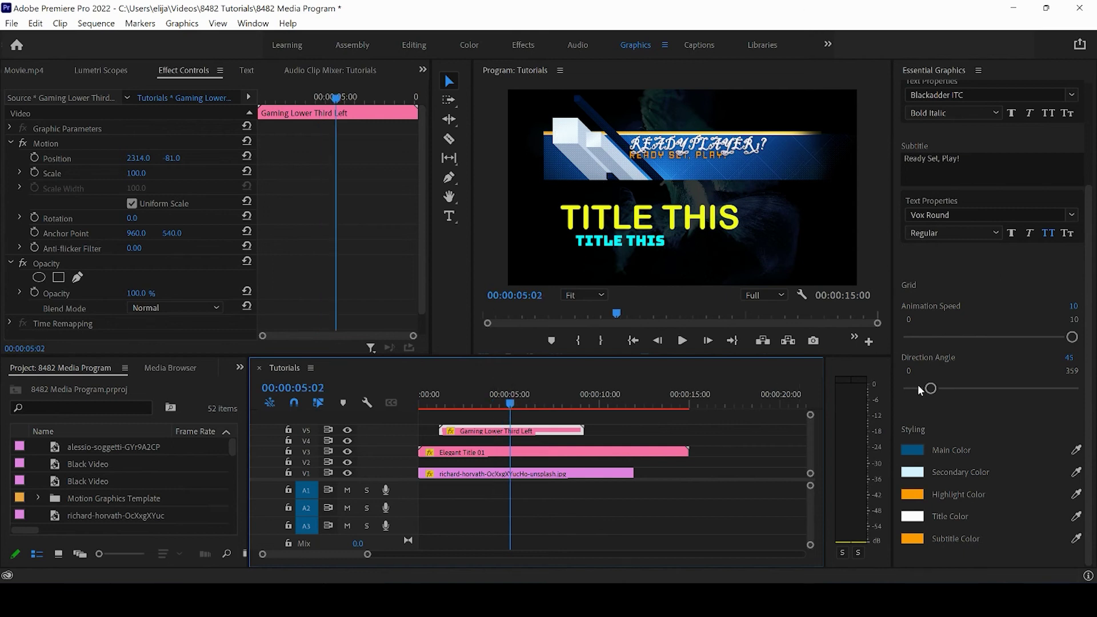
left_click_drag(928, 389, 990, 391)
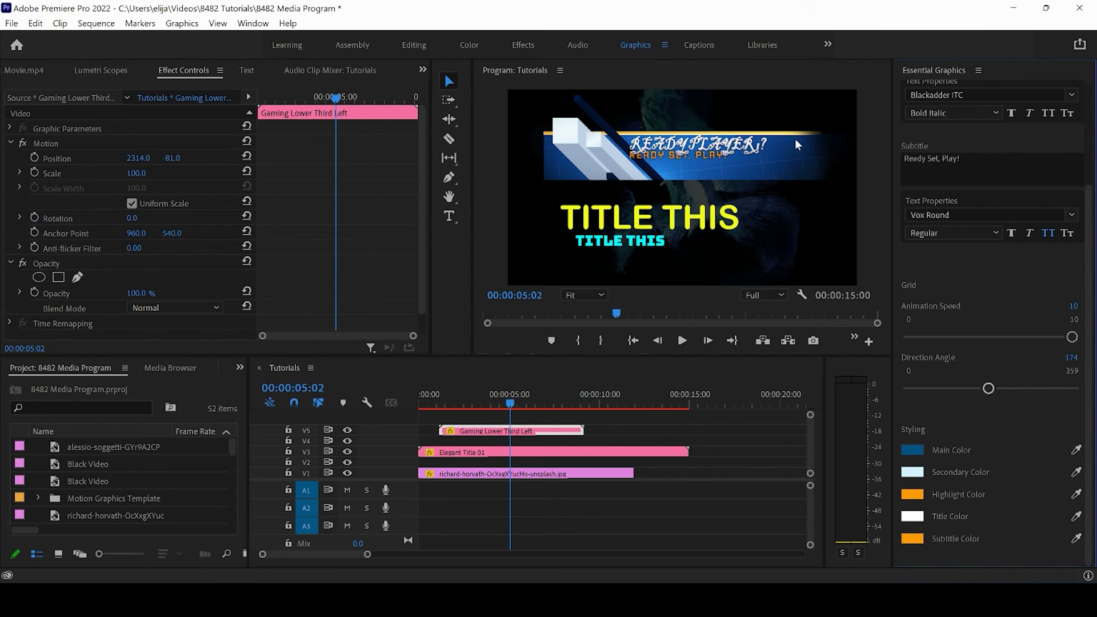
left_click_drag(988, 388, 930, 388)
Step: Set the lower third's main colour to black (000000) to darken the banner
left_click(913, 451)
mouse_move(527, 253)
left_mouse_down()
mouse_move(463, 252)
mouse_move(308, 180)
mouse_move(272, 146)
left_mouse_up()
left_click(706, 200)
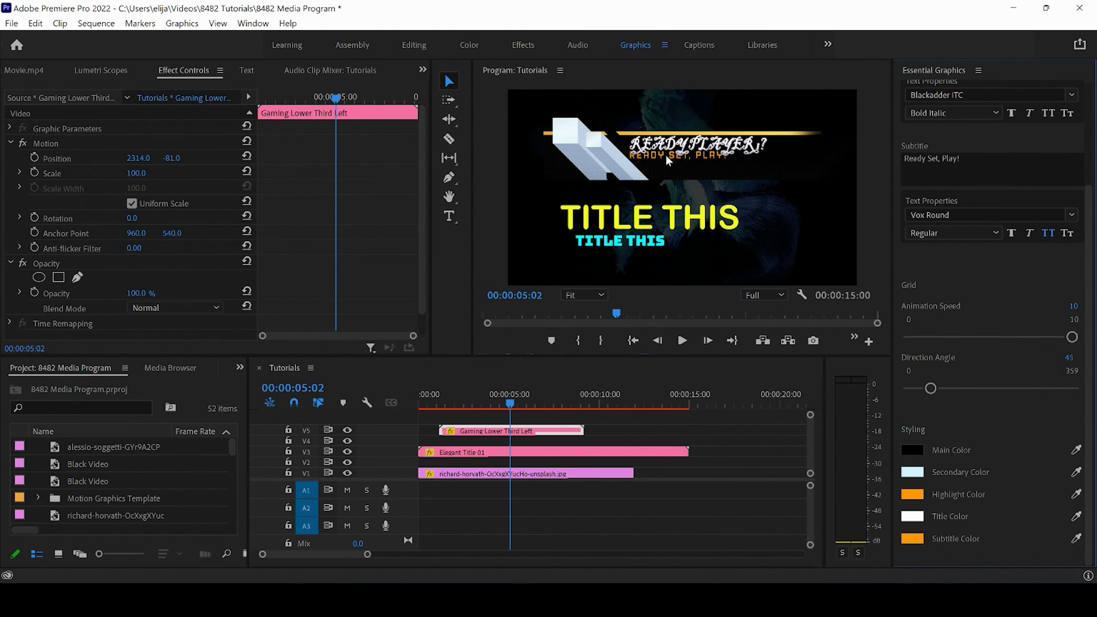
Step: Set the lower third's subtitle colour to pure red (FF0000)
left_click(911, 540)
left_click(576, 387)
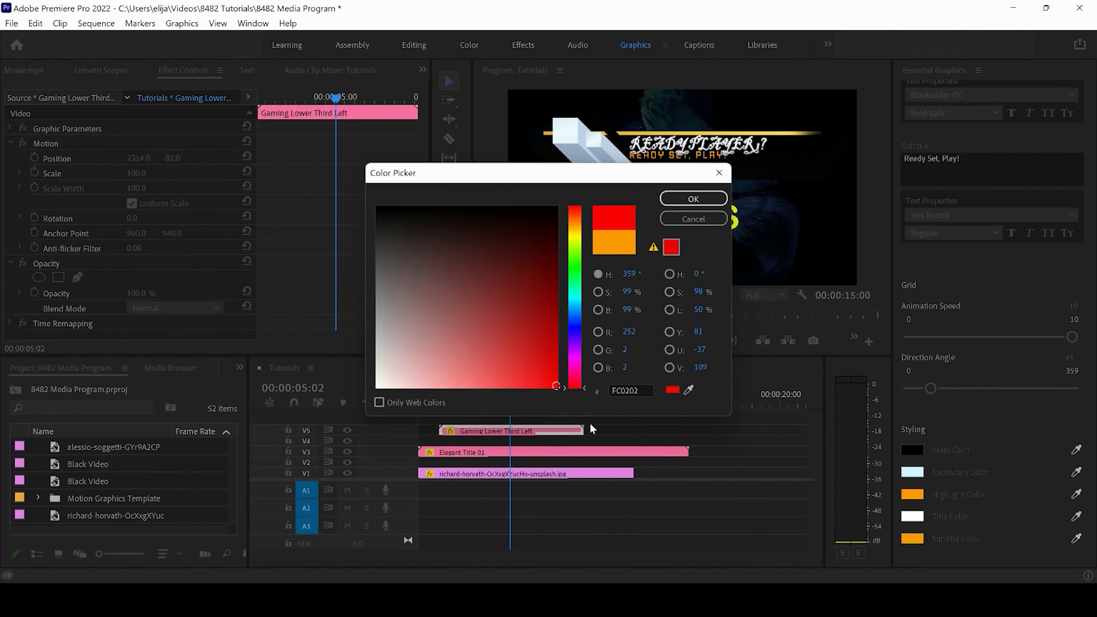
left_click_drag(532, 369, 580, 406)
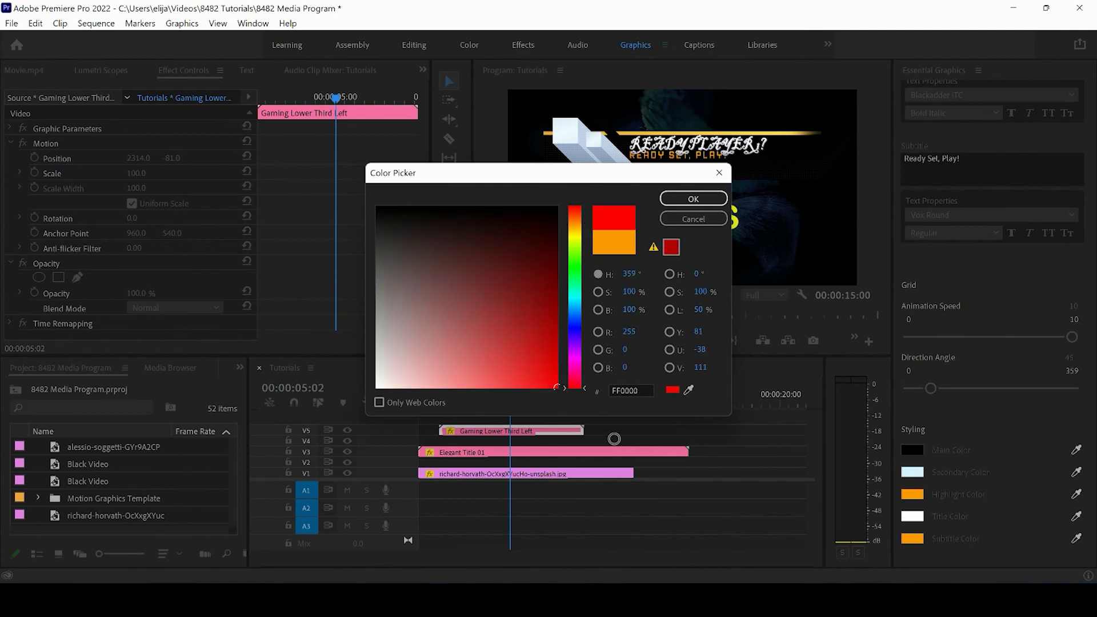
left_click(687, 200)
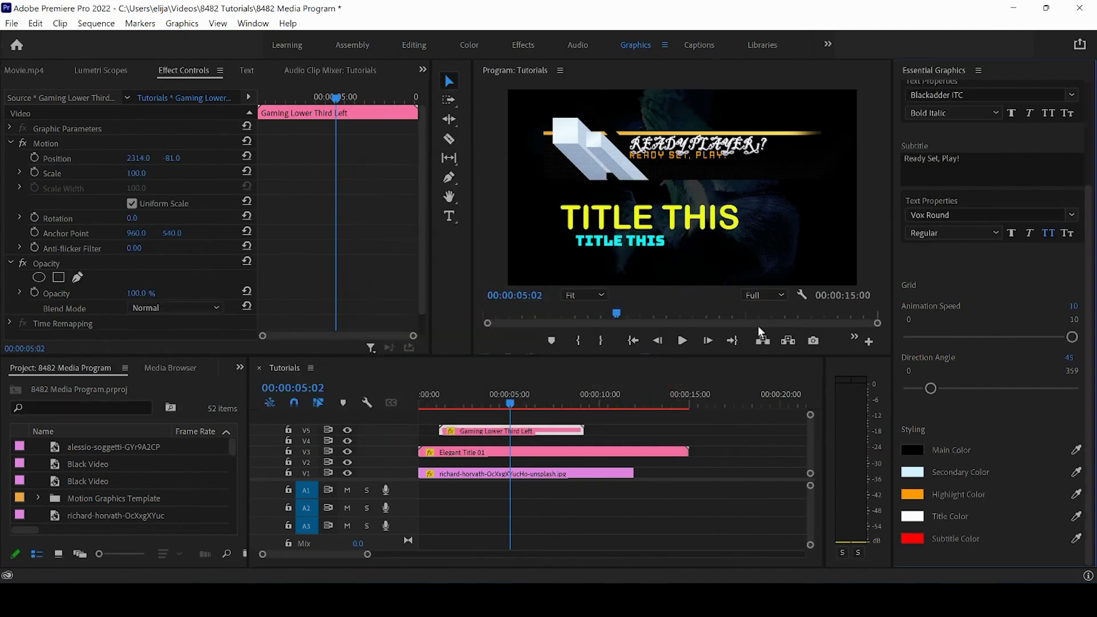
Step: Change the highlight colour from orange to bright green (02FC0F)
left_click(913, 494)
left_click(579, 268)
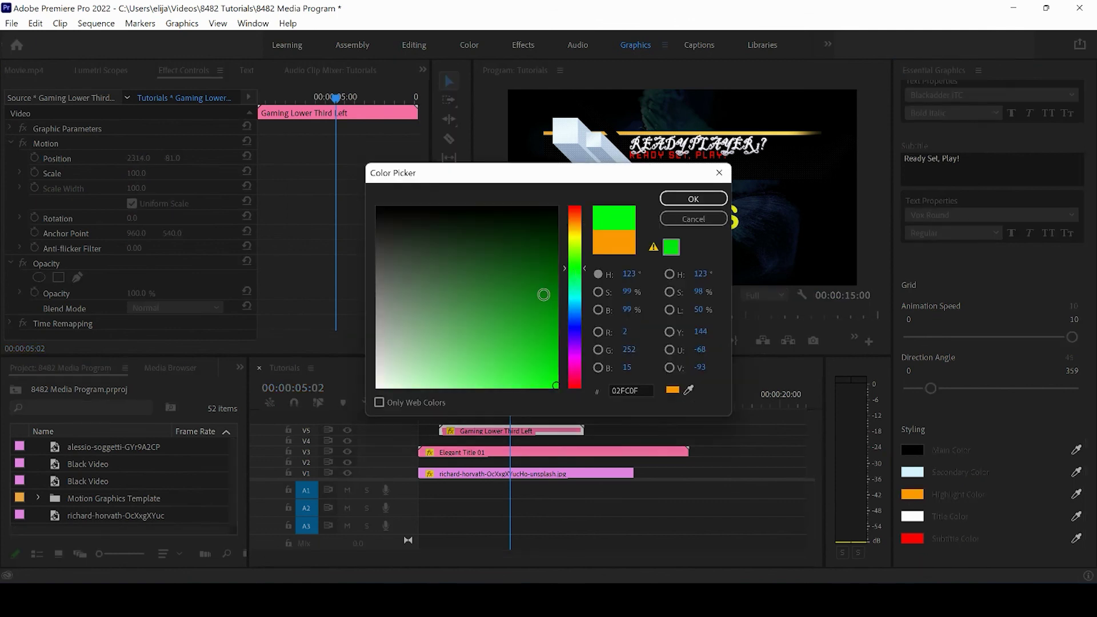
left_click(691, 199)
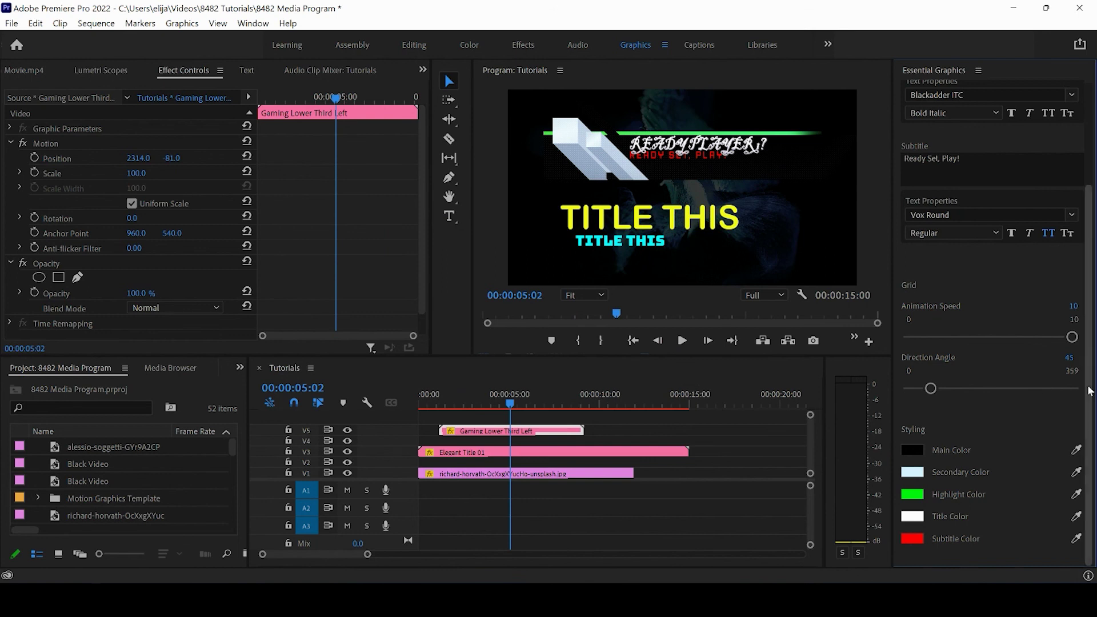
left_click_drag(1092, 385, 1092, 246)
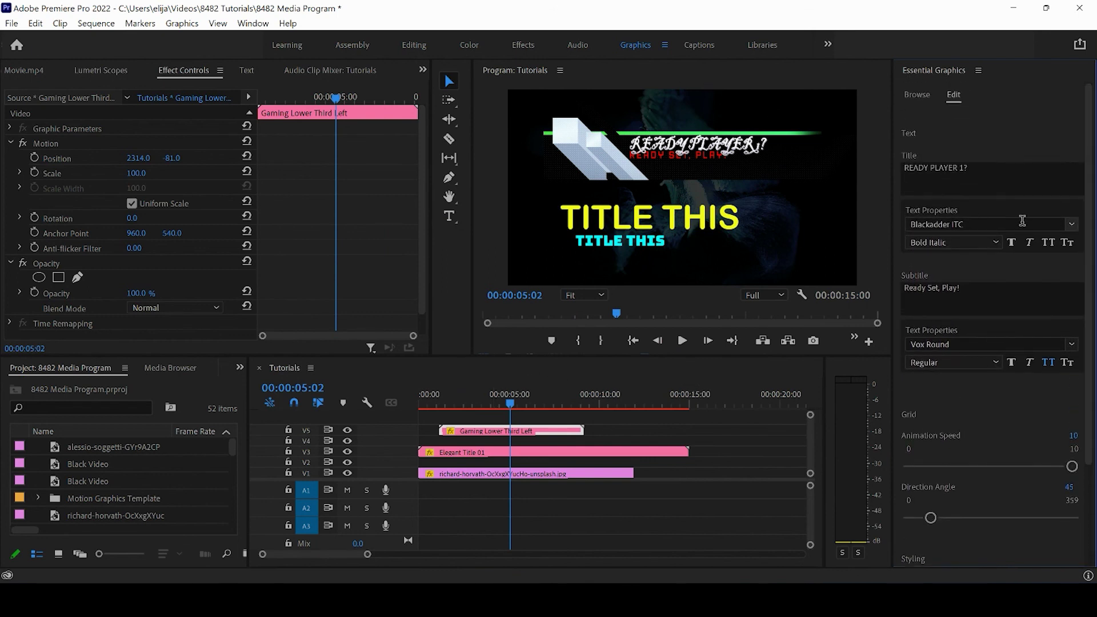
Step: Set the lower third title font to Bauhaus 93
left_click(1070, 224)
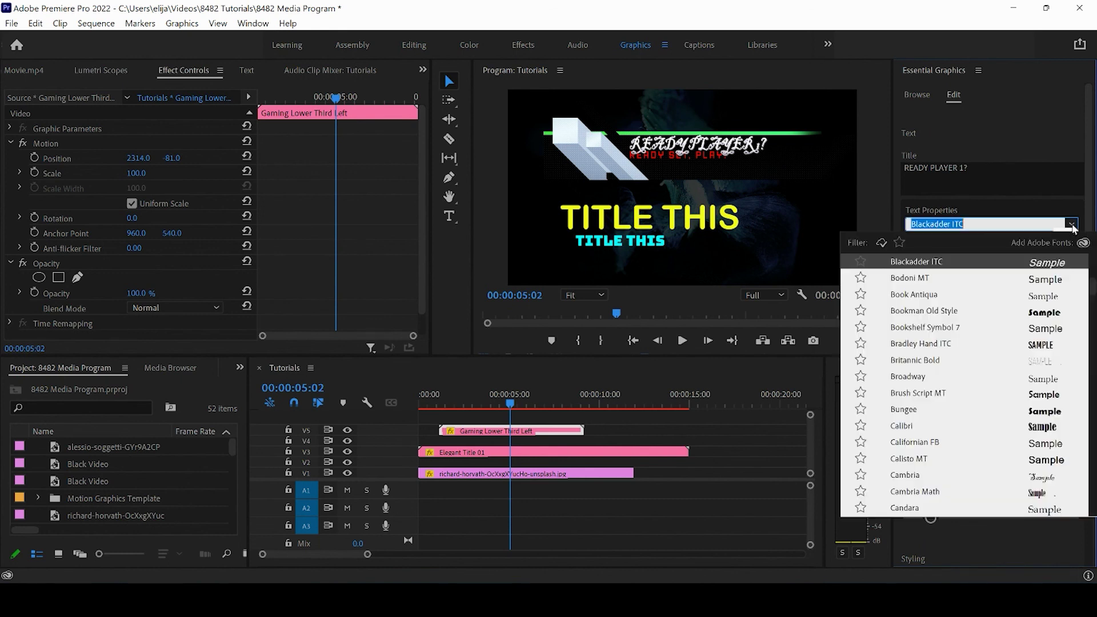
scroll(957, 316, "up", 2)
left_click(957, 315)
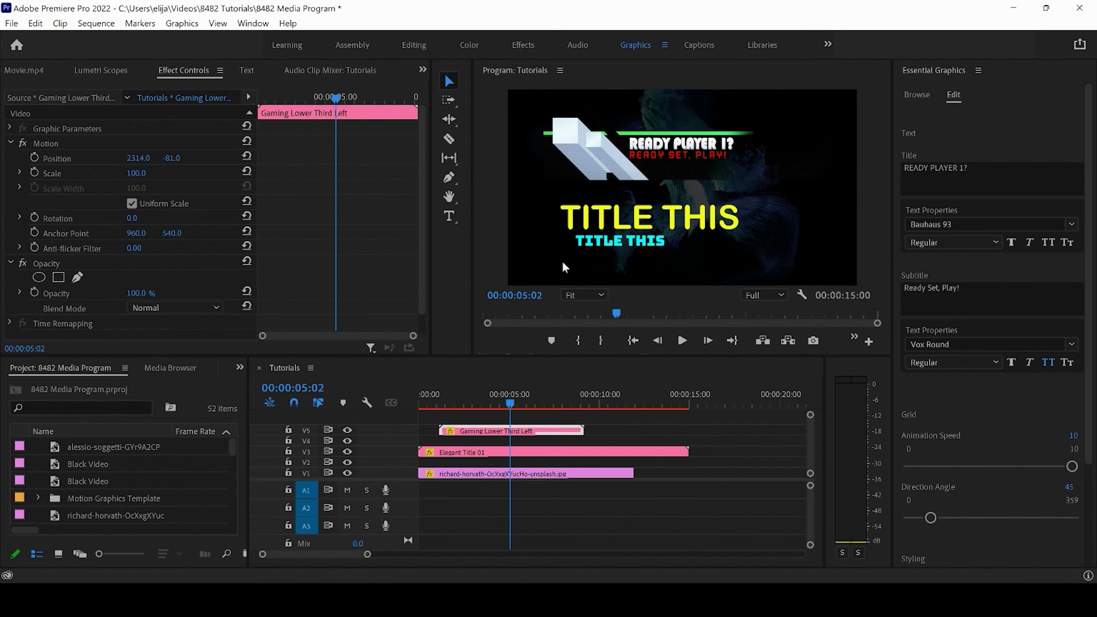
Step: Move the lower third graphic to position 2514, -222, higher and further right
left_click_drag(171, 158, 63, 165)
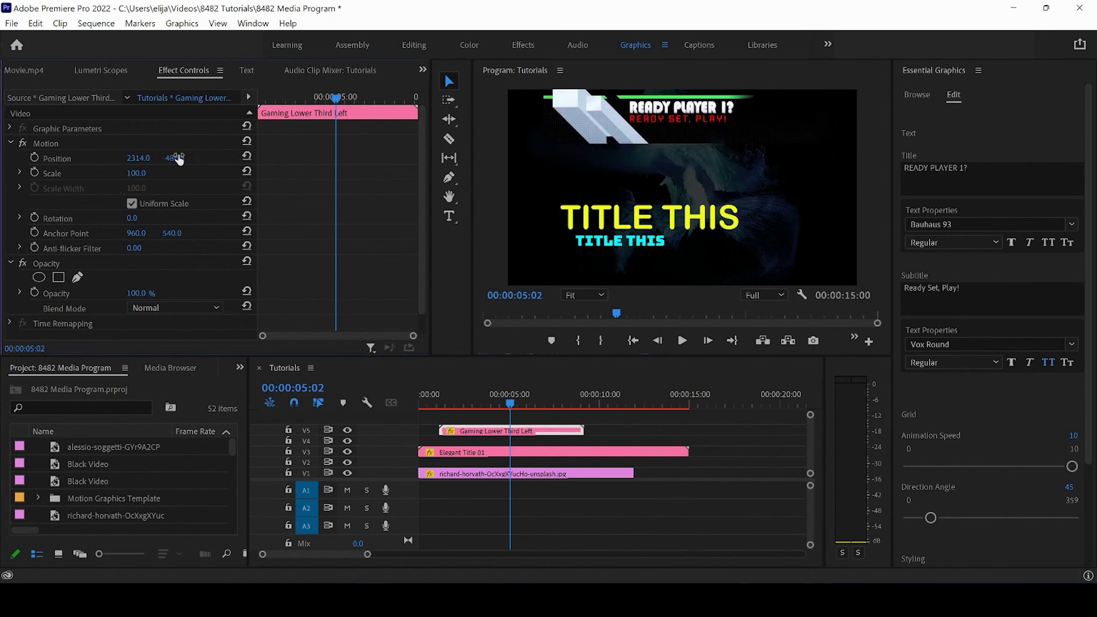
key("ctrl+z")
key("ctrl+z")
key("ctrl+z")
key("ctrl+z")
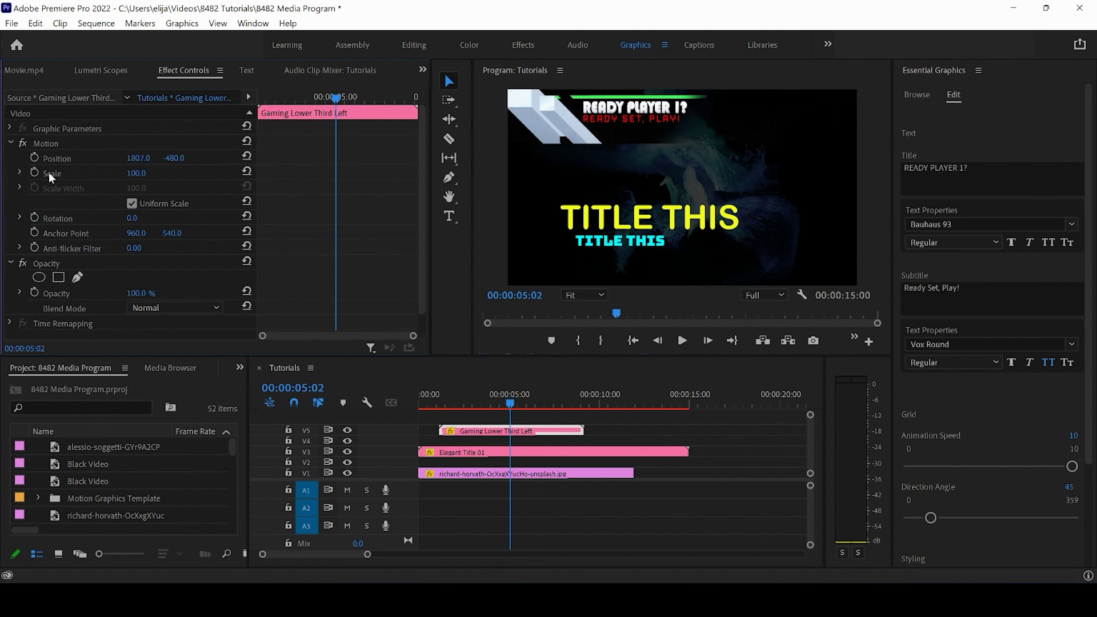
key("ctrl+z")
key("ctrl+z")
key("ctrl+z")
key("ctrl+z")
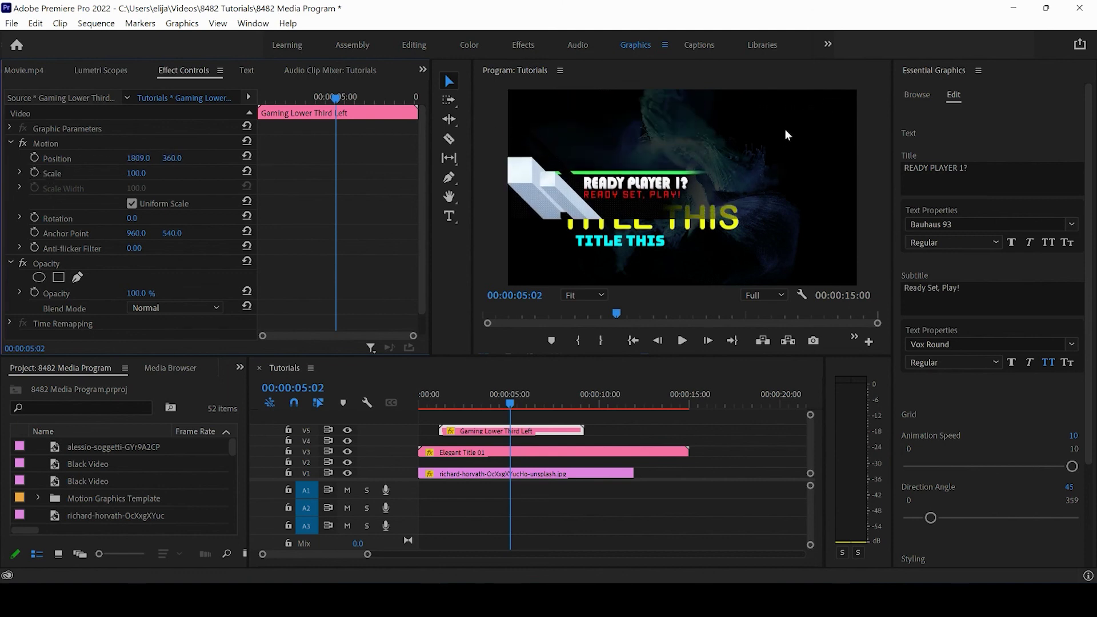
key("ctrl+z")
key("ctrl+z")
key("ctrl+z")
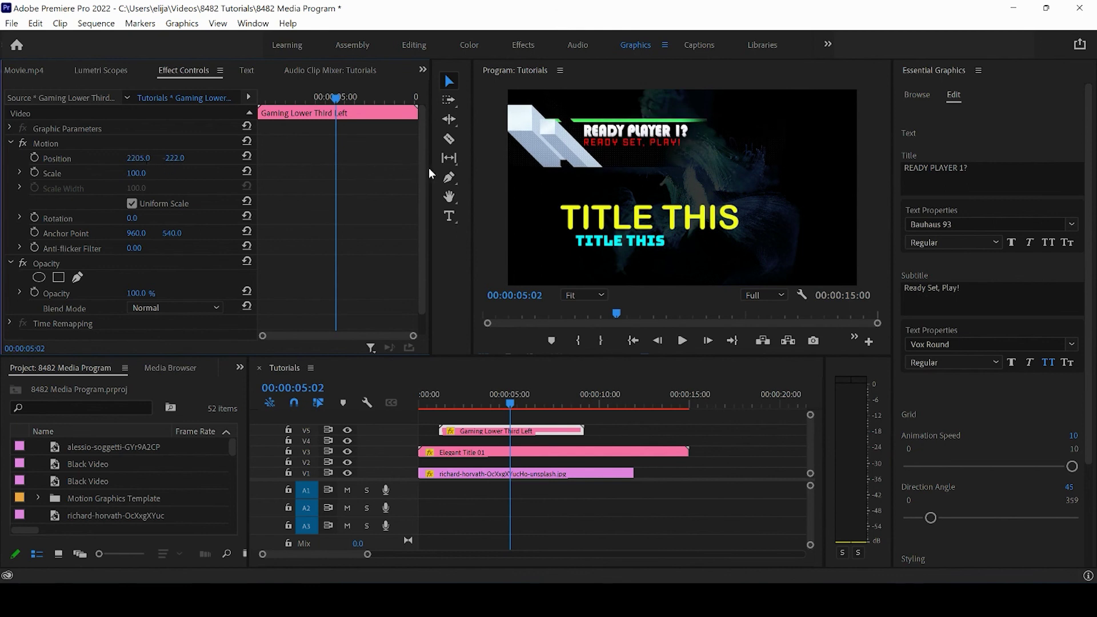
key("ctrl+z")
key("ctrl+z")
key("ctrl+z")
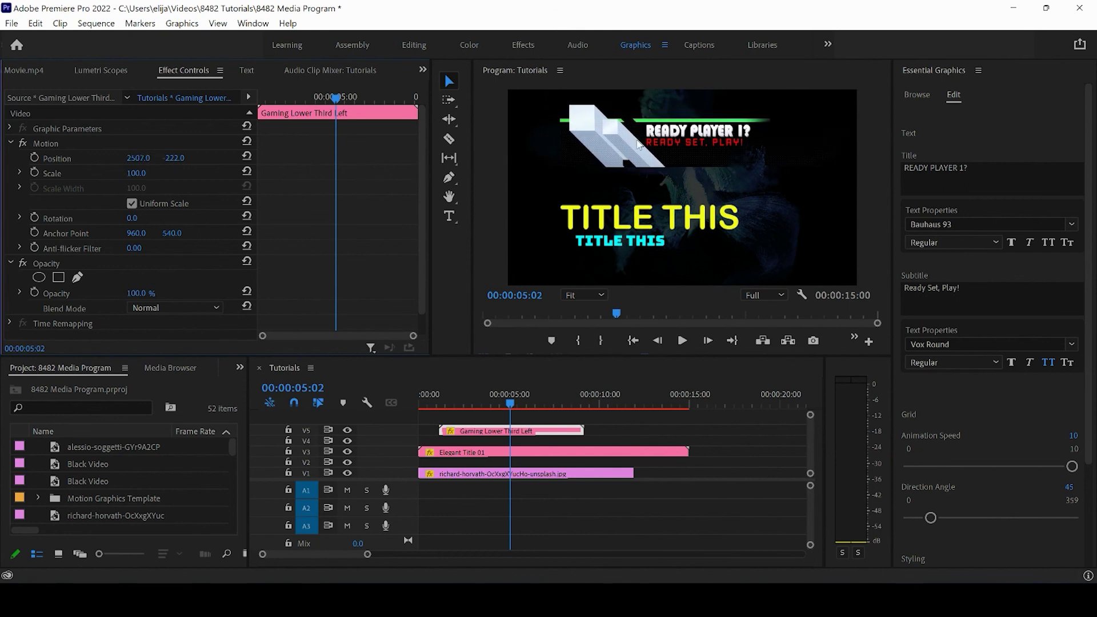
key("ctrl+z")
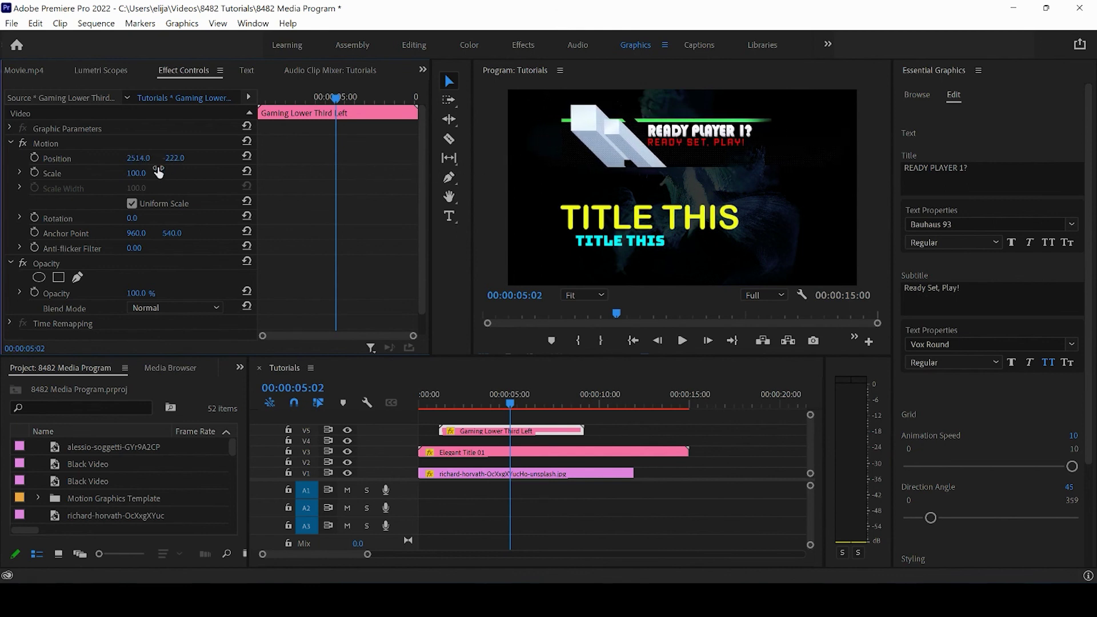
Step: Deselect the lower third clip and show the Essential Graphics Browse library of My Templates
left_click(500, 396)
left_click(509, 413)
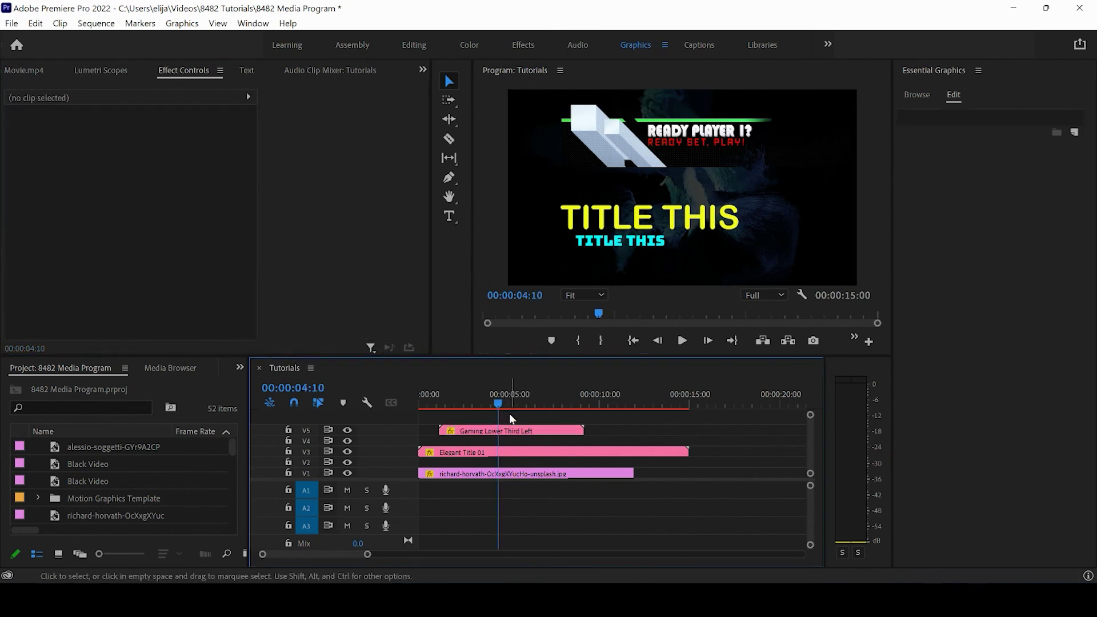
left_click(917, 95)
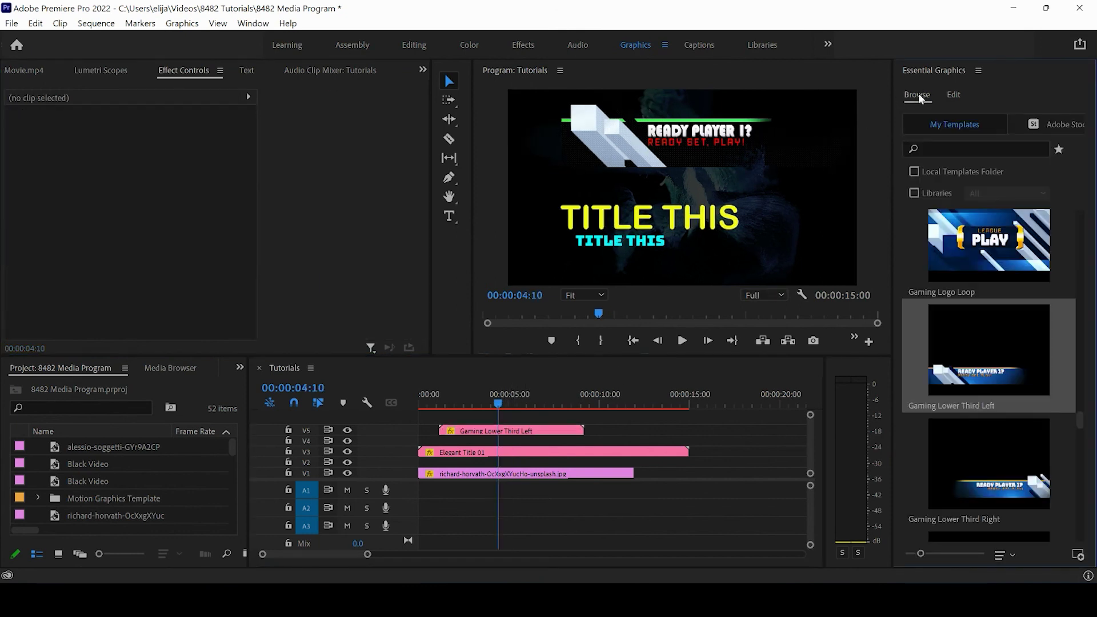
left_click(960, 149)
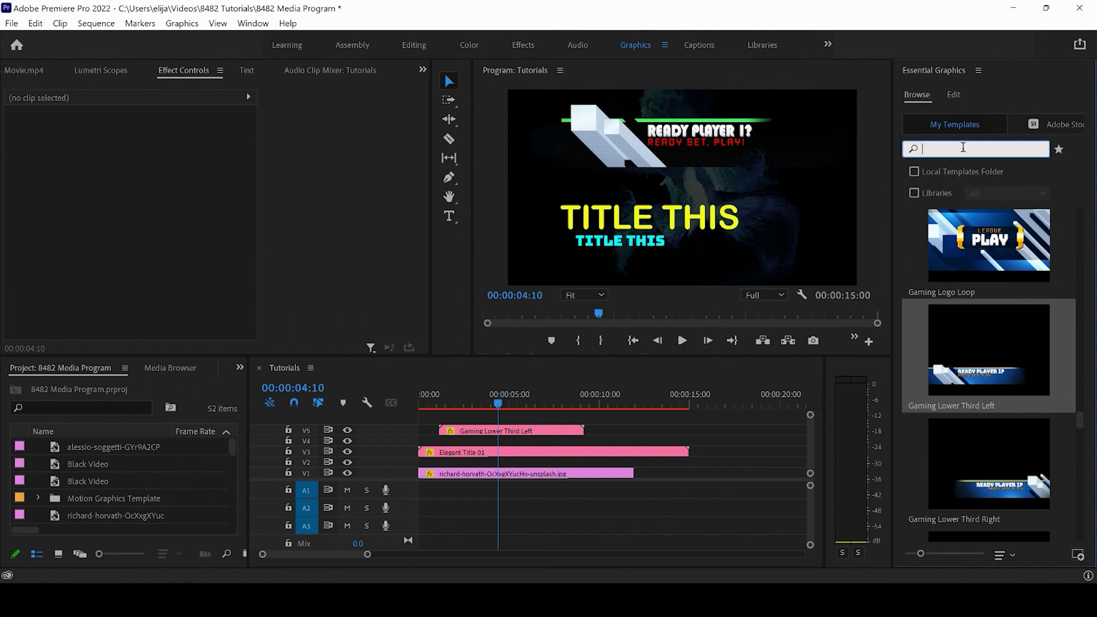
left_click(909, 245)
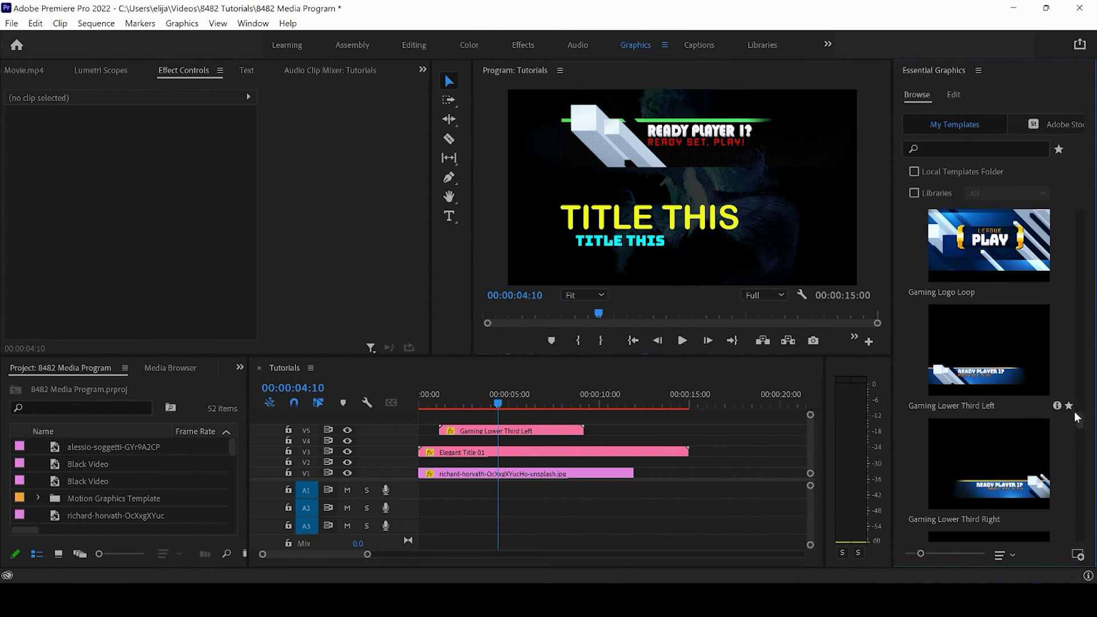